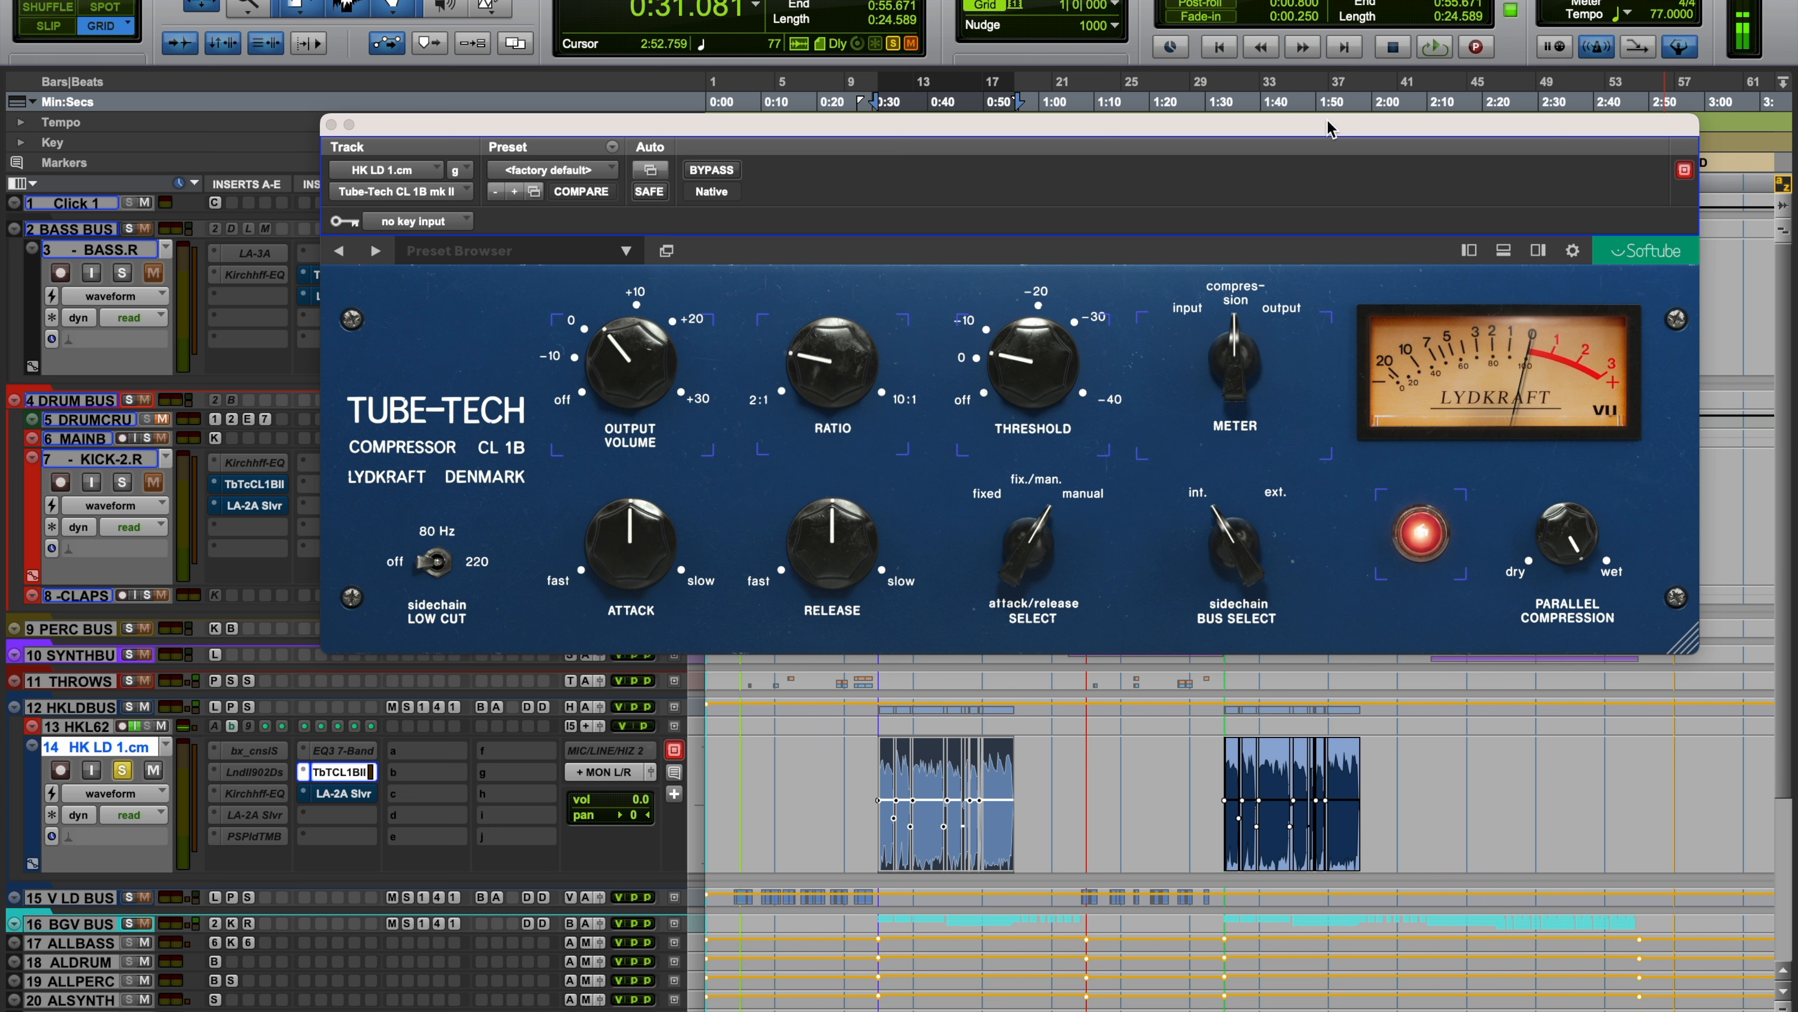
Play the HK LD 1.cm vocal through the Tube-Tech CL 1B alone, and compare it with the LA-2A alone.
{"action": "left_click_drag", "start_coordinate": [1328, 127], "coordinate": [1327, 25]}
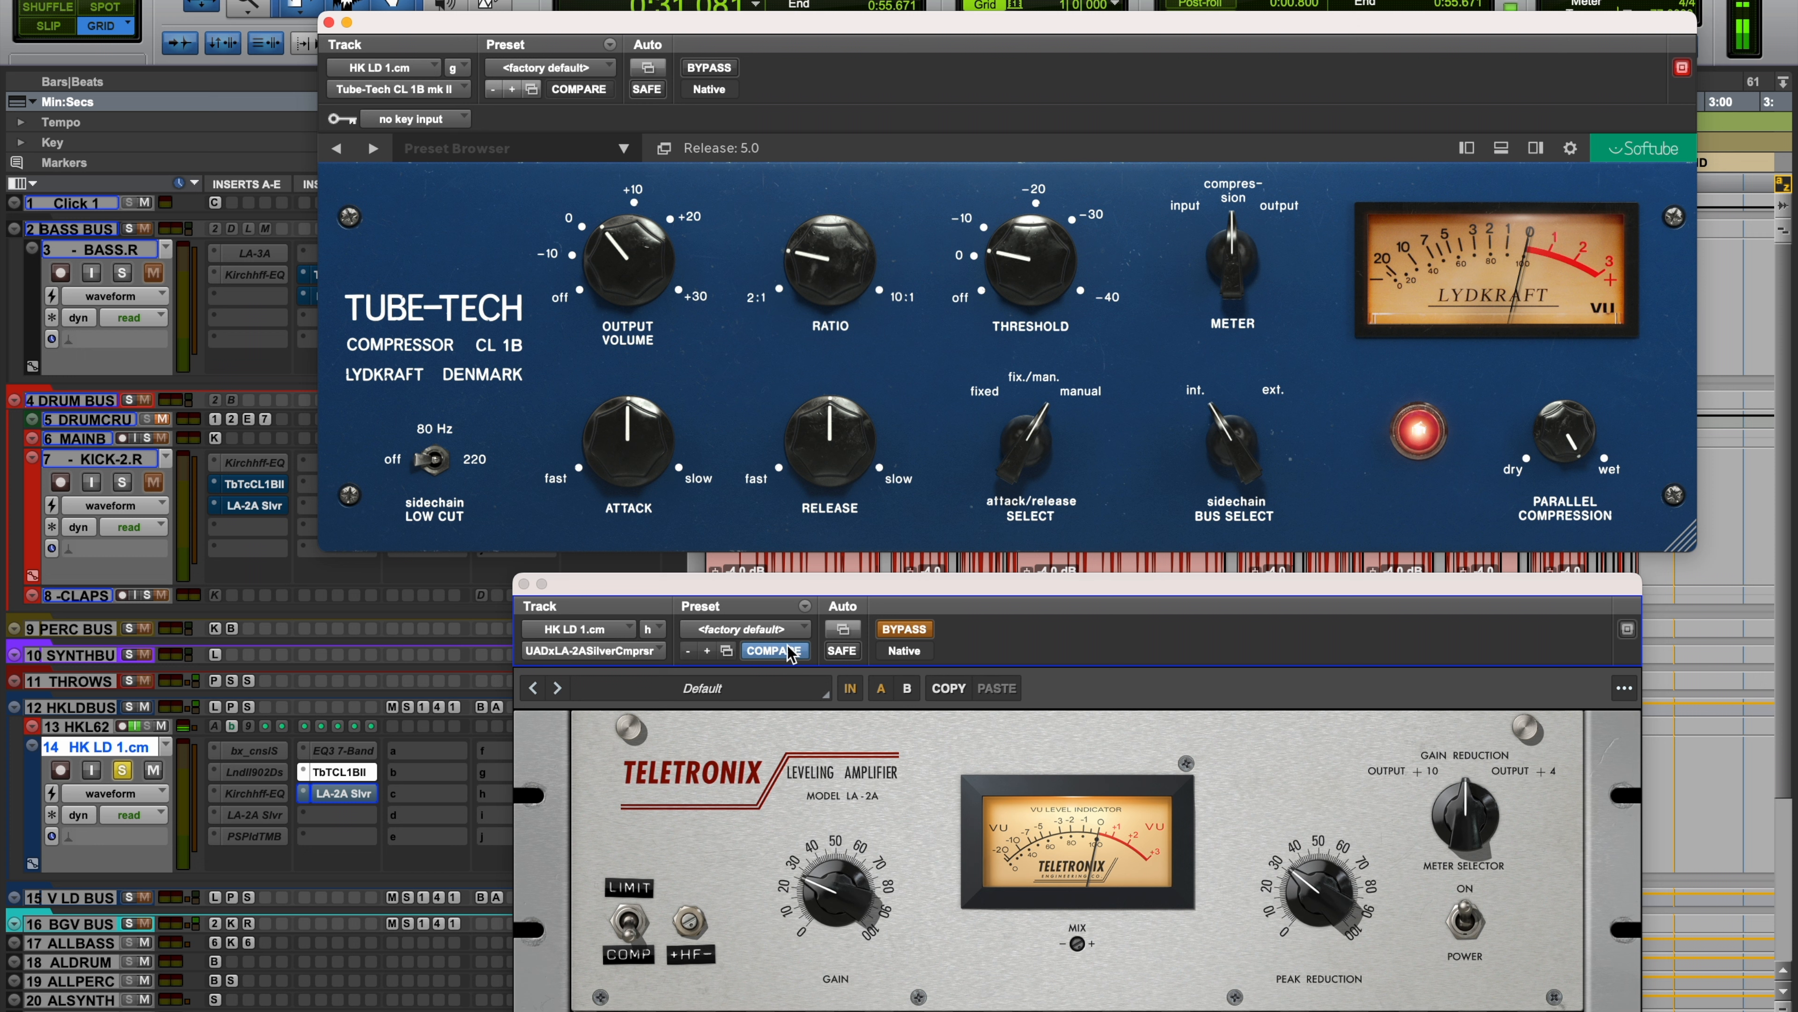
{"action": "key", "text": "space"}
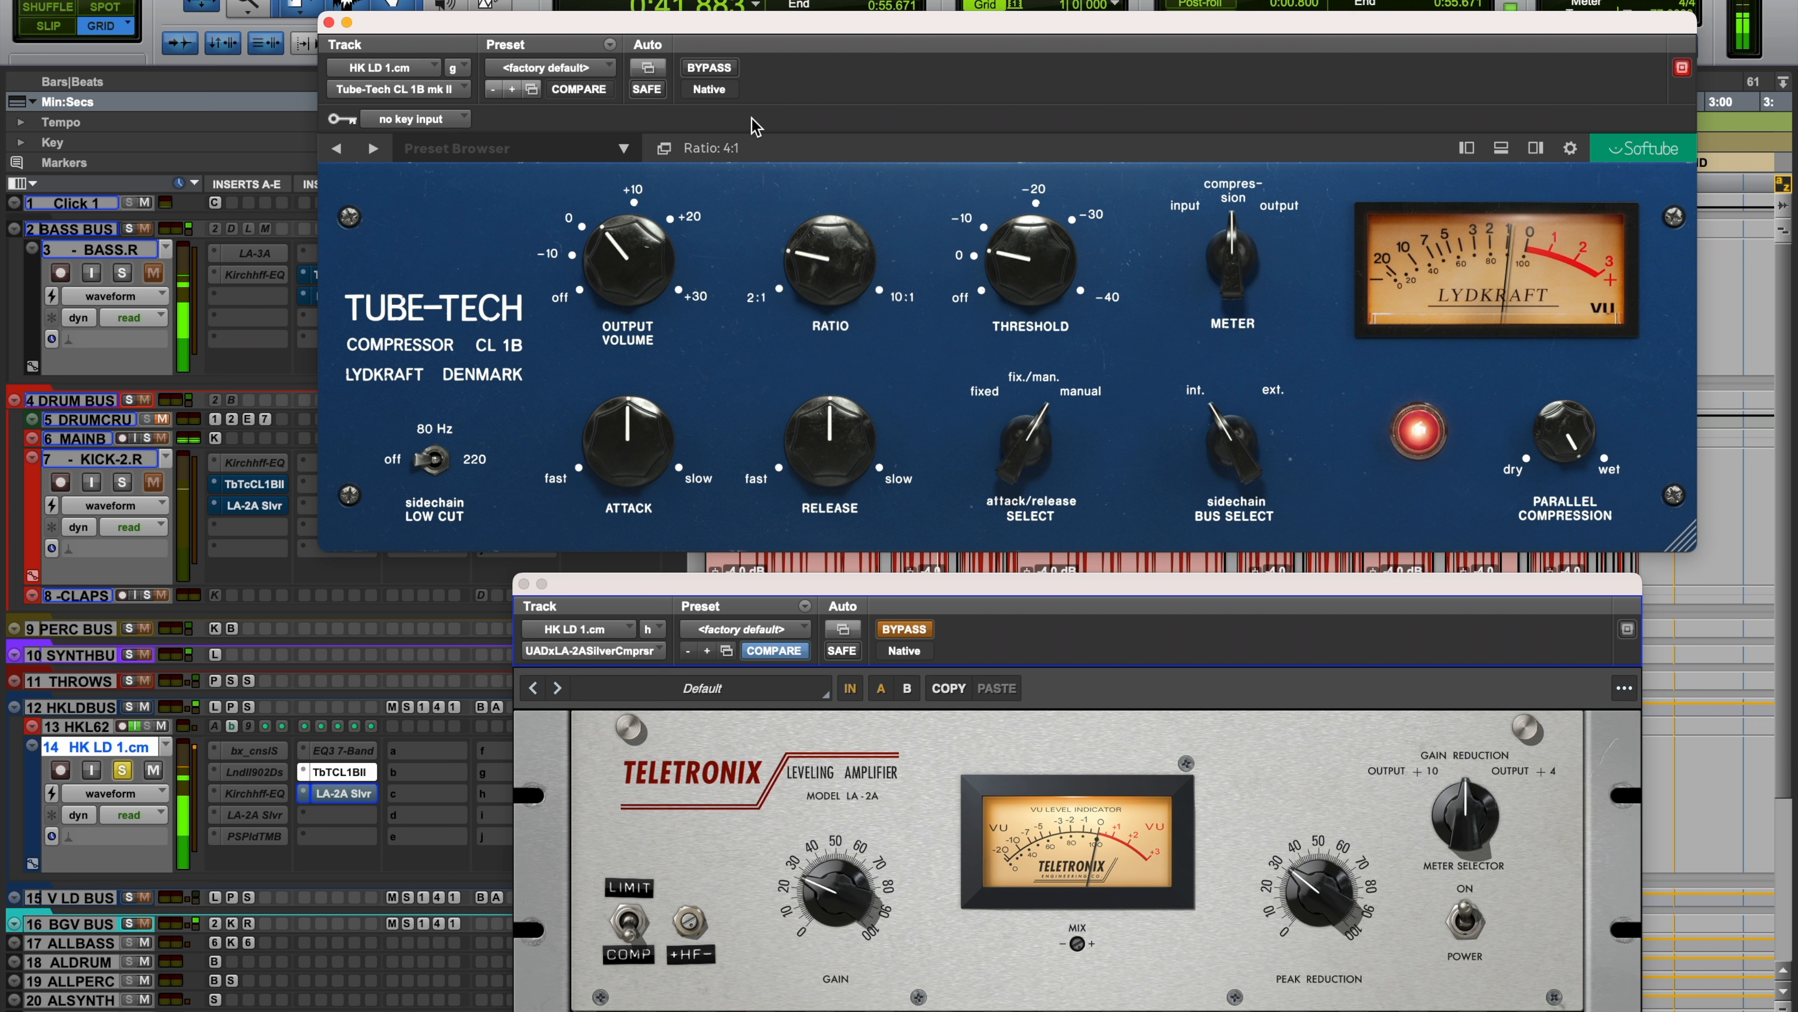
{"action": "key", "text": "space"}
{"action": "left_click", "coordinate": [730, 73]}
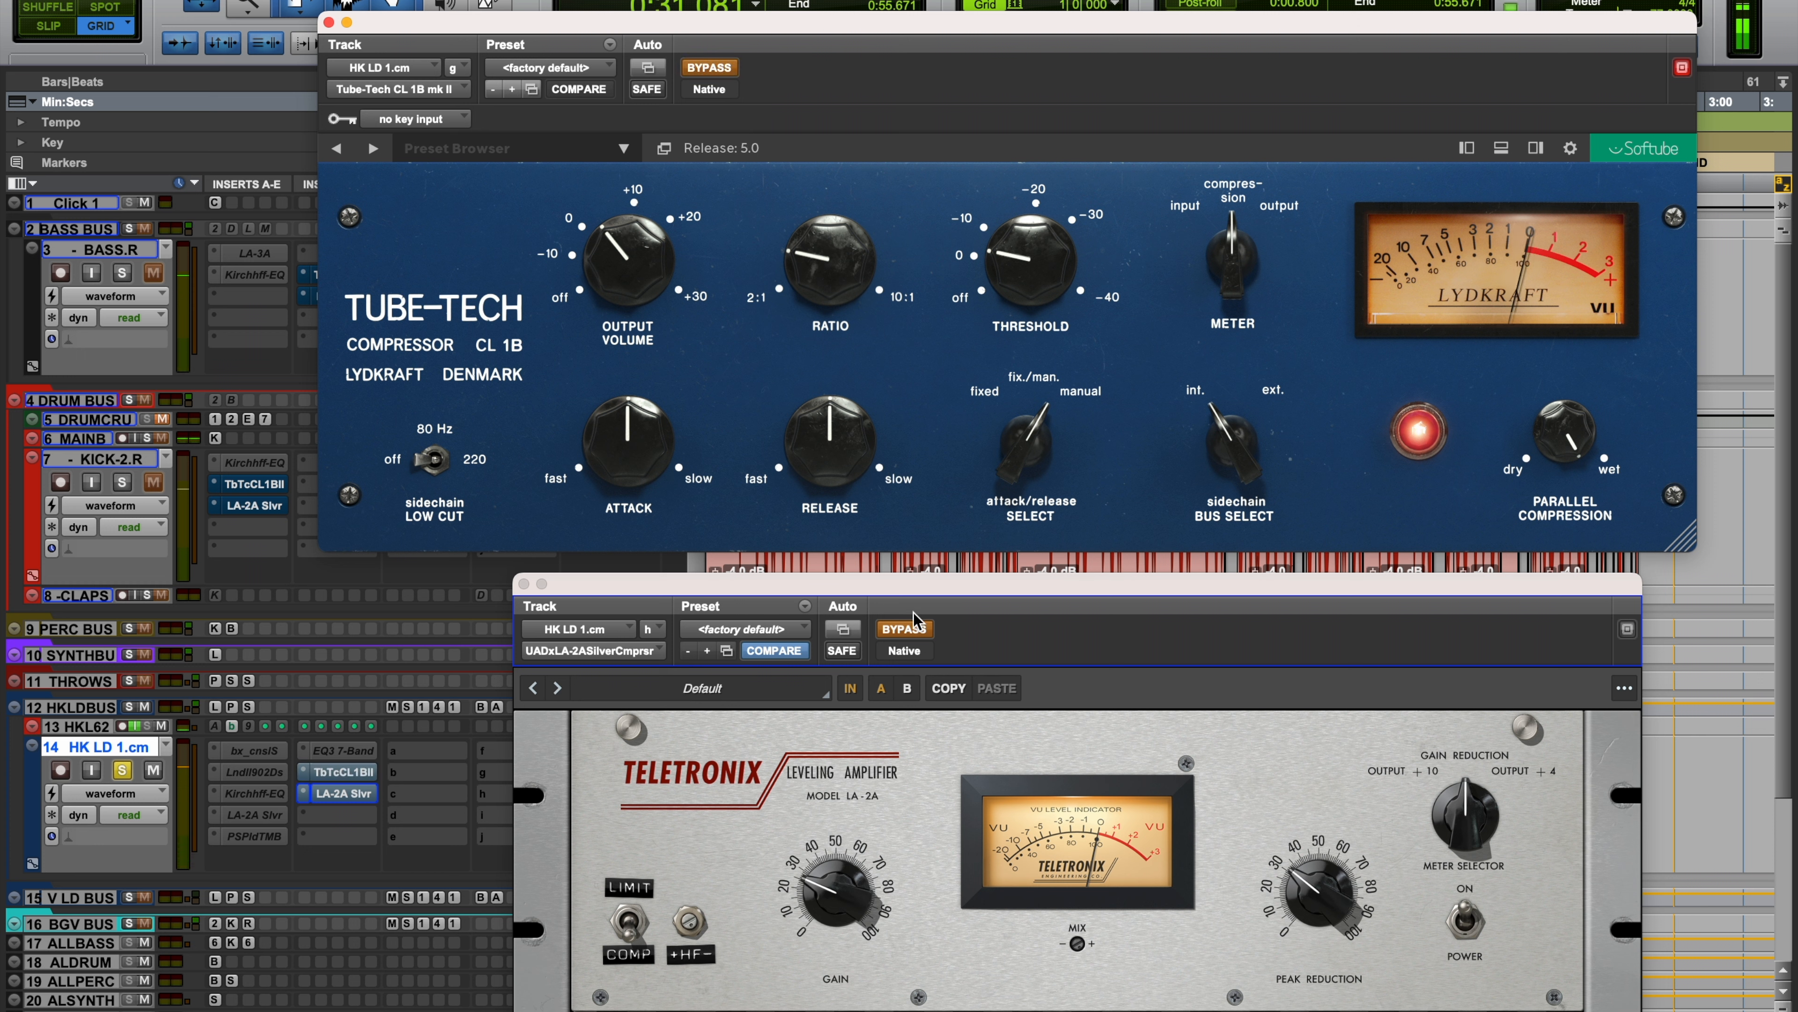
{"action": "left_click", "coordinate": [913, 632]}
{"action": "key", "text": "space"}
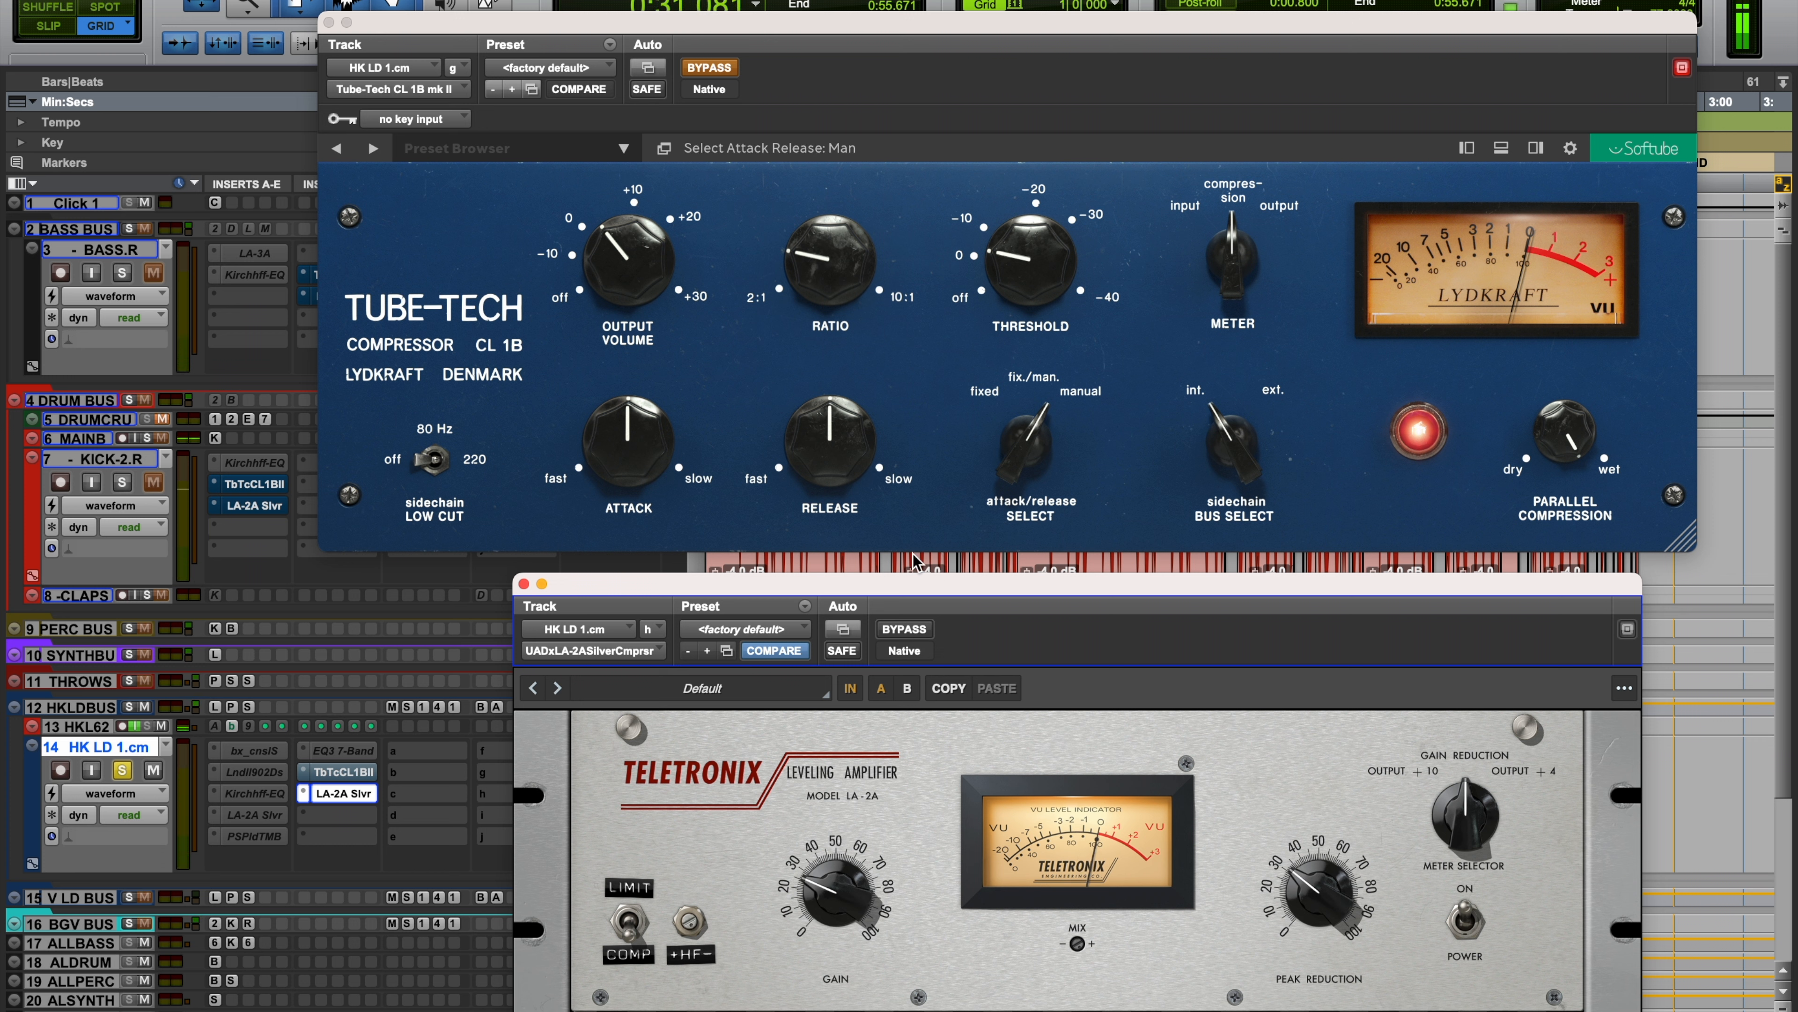
Bypass both the Tube-Tech CL 1B and the LA-2A on HK LD 1.cm and close their windows.
{"action": "left_click", "coordinate": [897, 636]}
{"action": "left_click", "coordinate": [708, 67]}
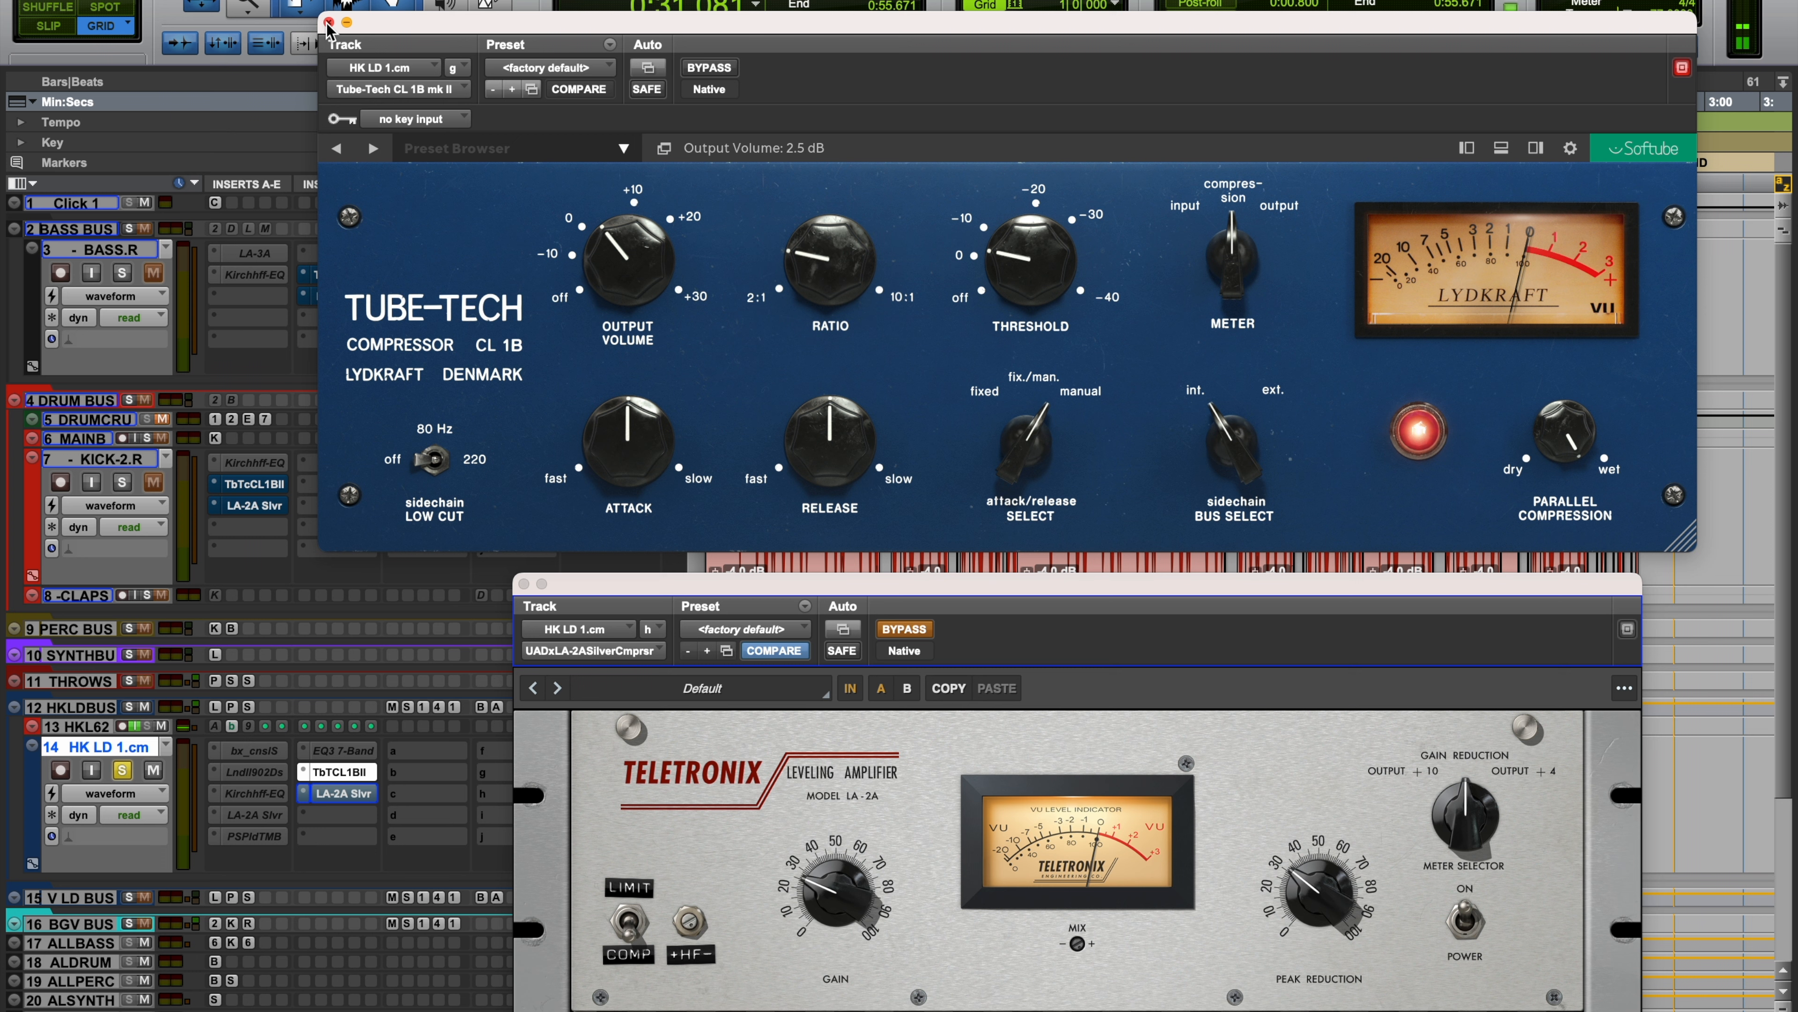
{"action": "left_click", "coordinate": [708, 69]}
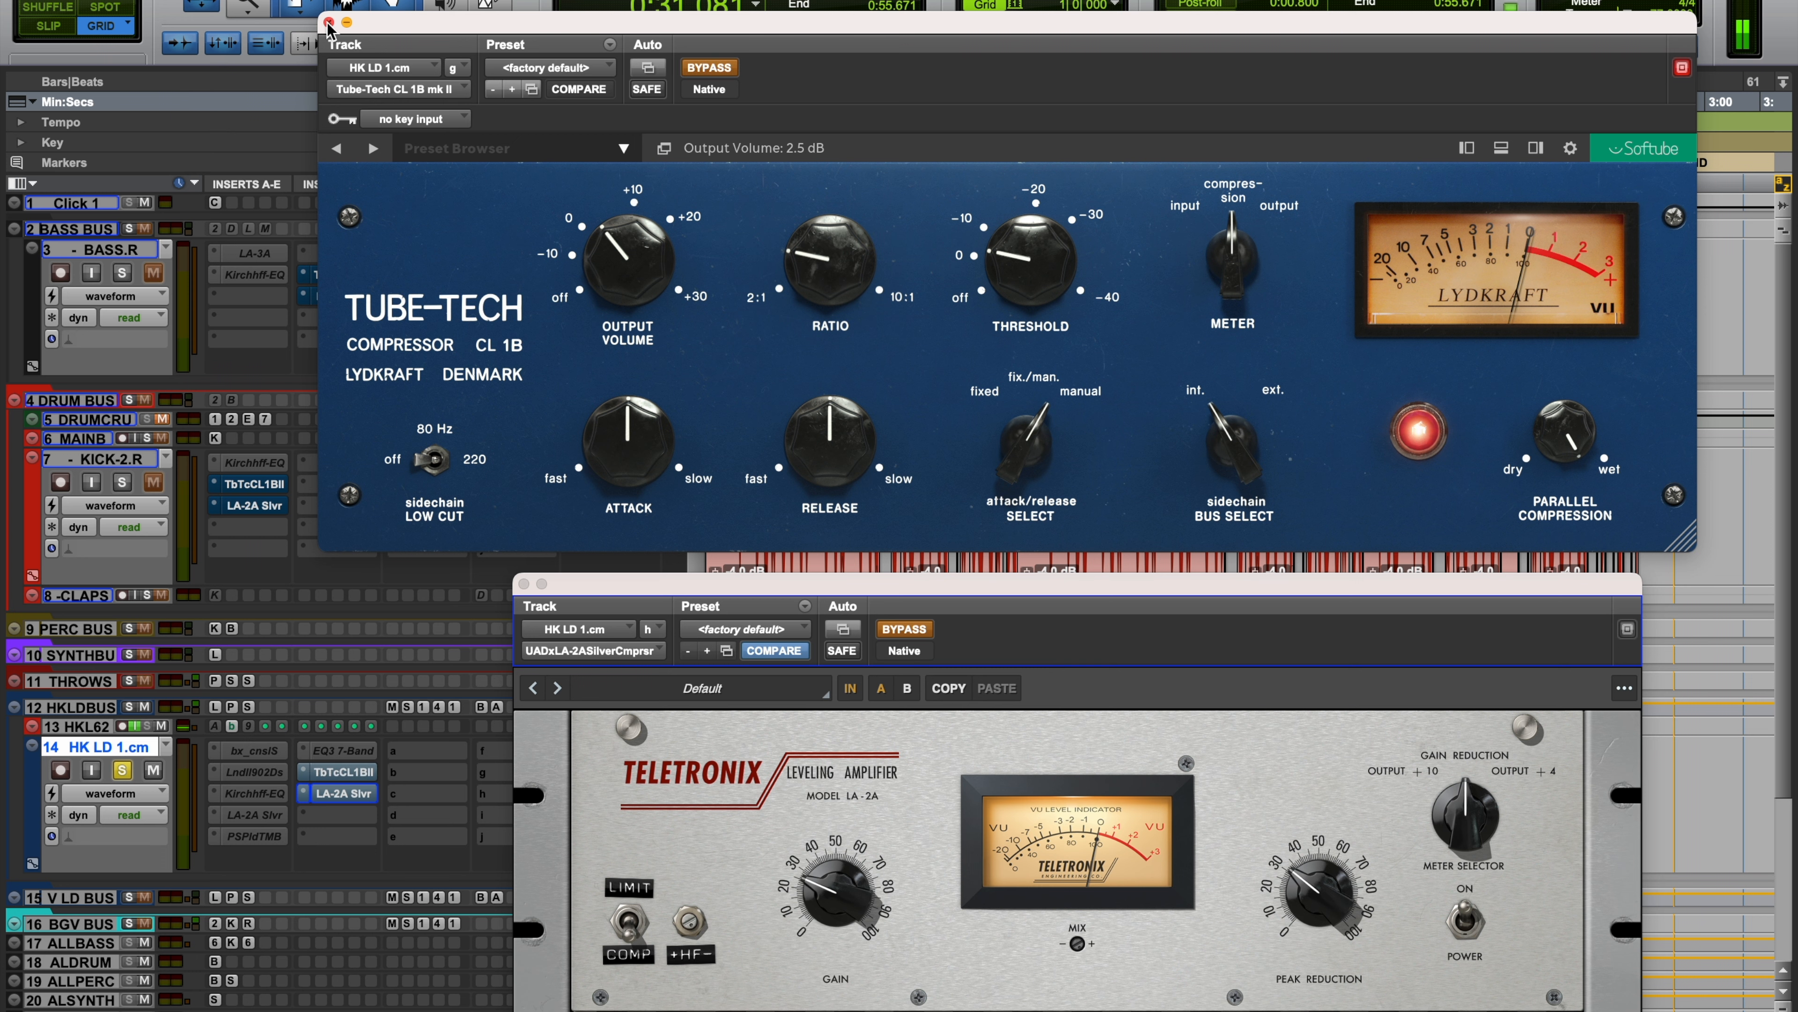
{"action": "left_click", "coordinate": [328, 22]}
{"action": "left_click", "coordinate": [524, 583]}
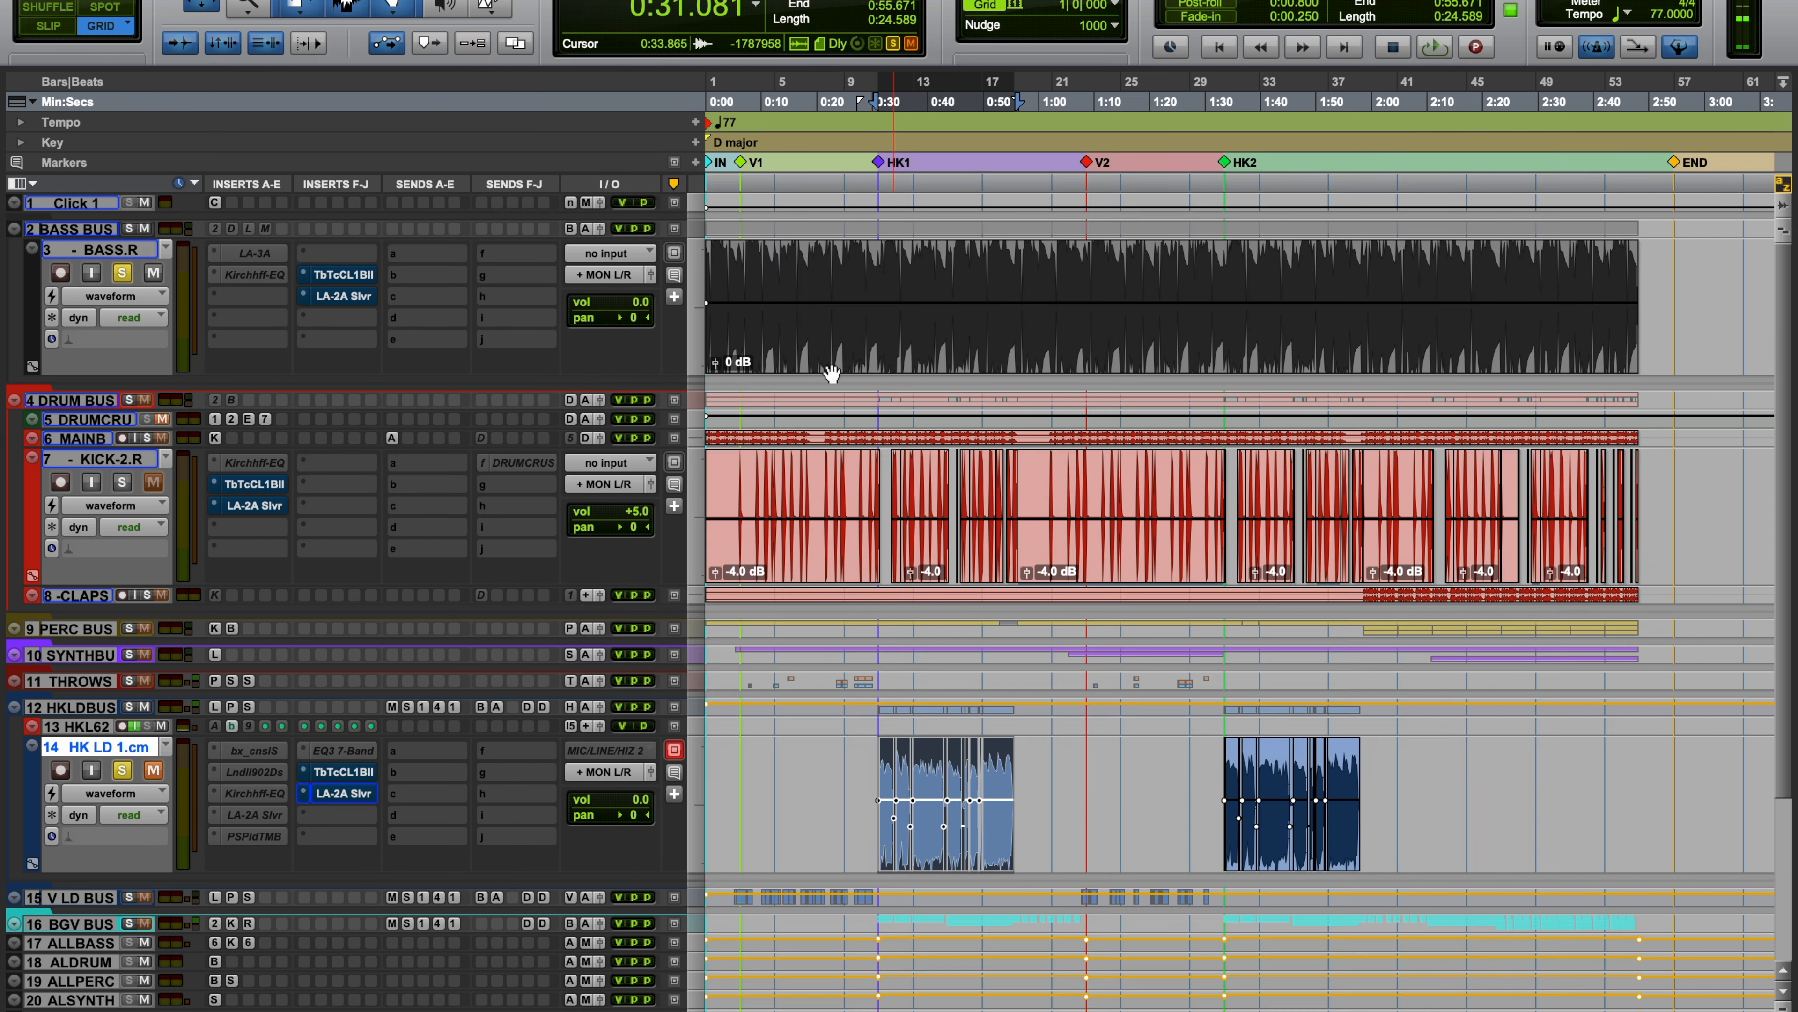
Audition the soloed BASS.R track over the HK1 selection with both of its compressors bypassed.
{"action": "key", "text": "space"}
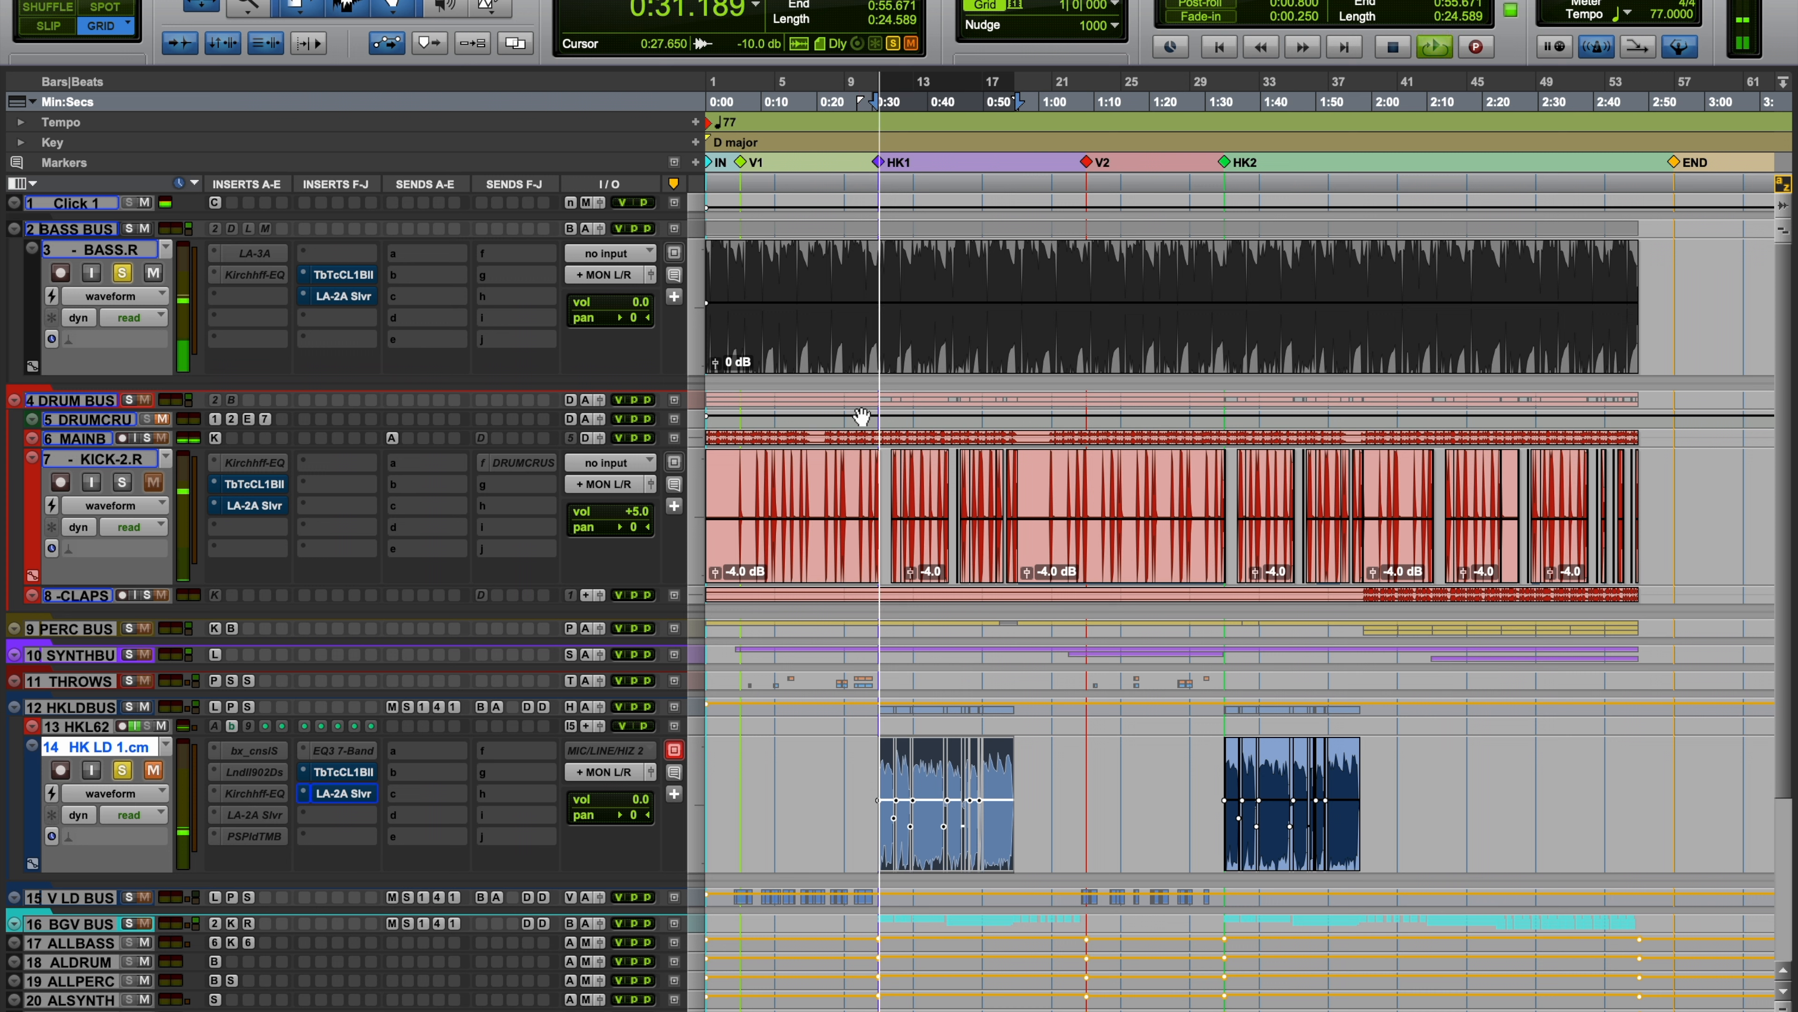
{"action": "key", "text": "space"}
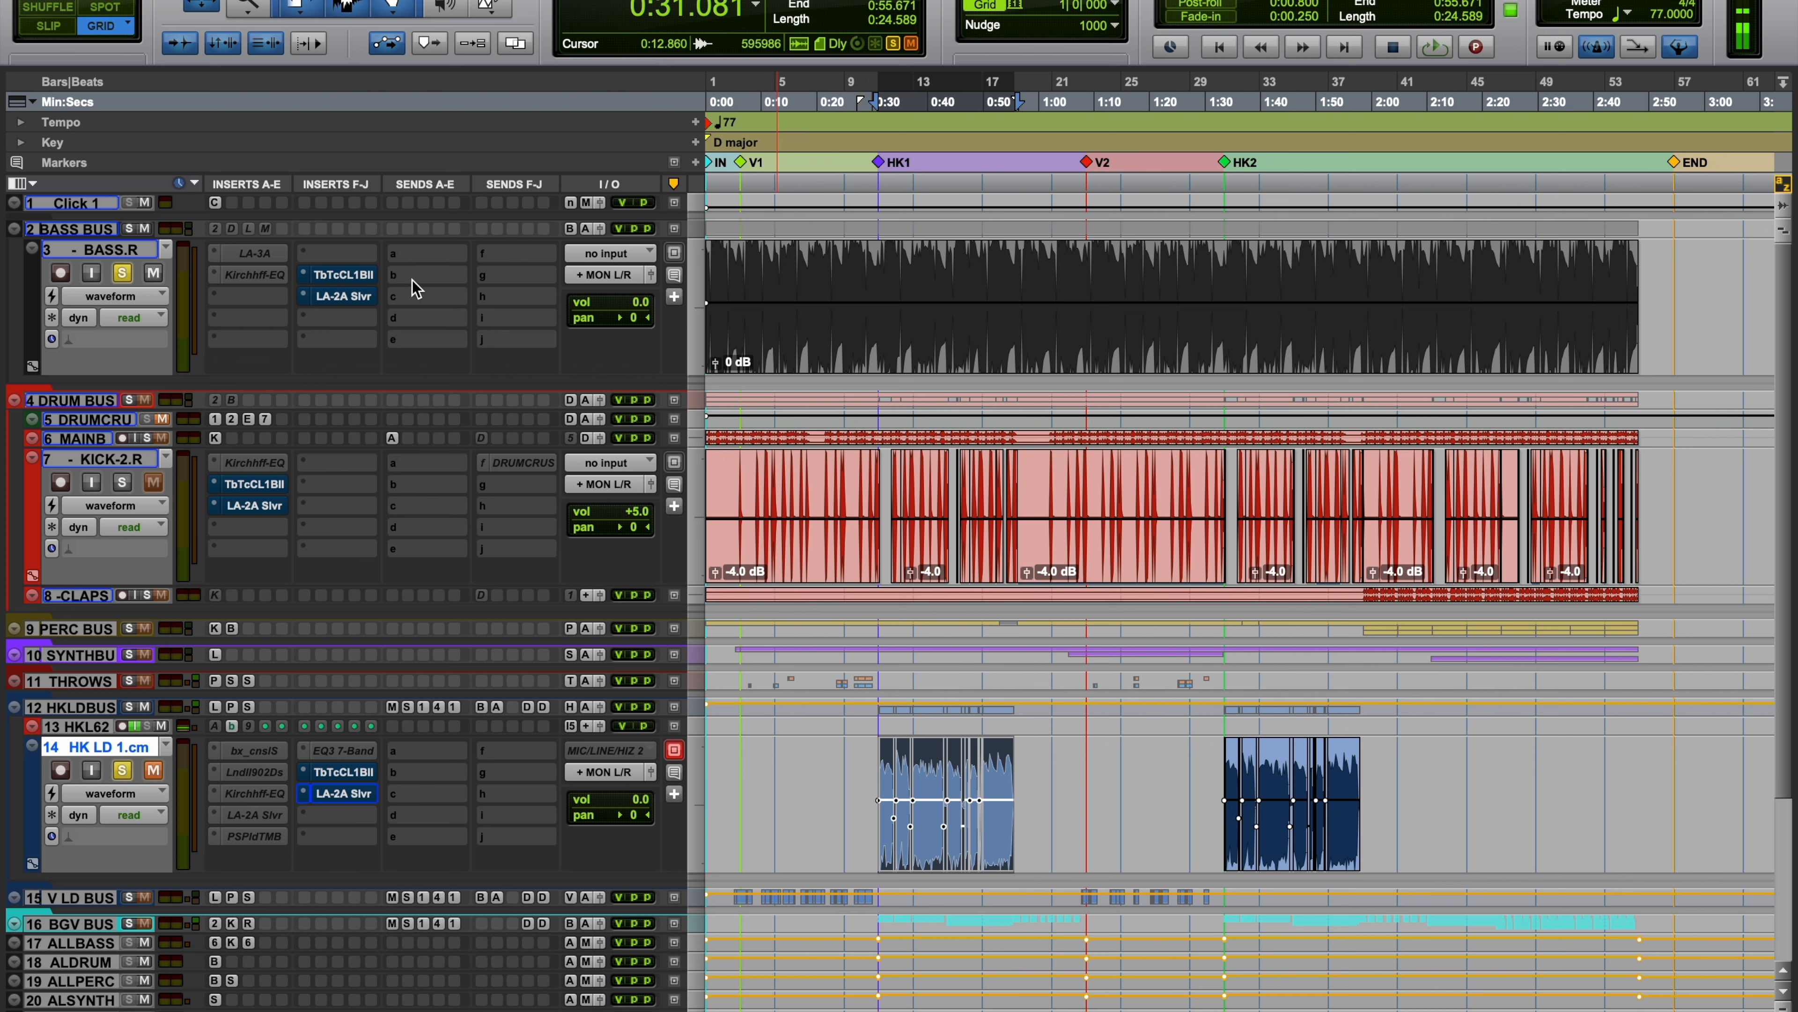
{"action": "key", "text": "space"}
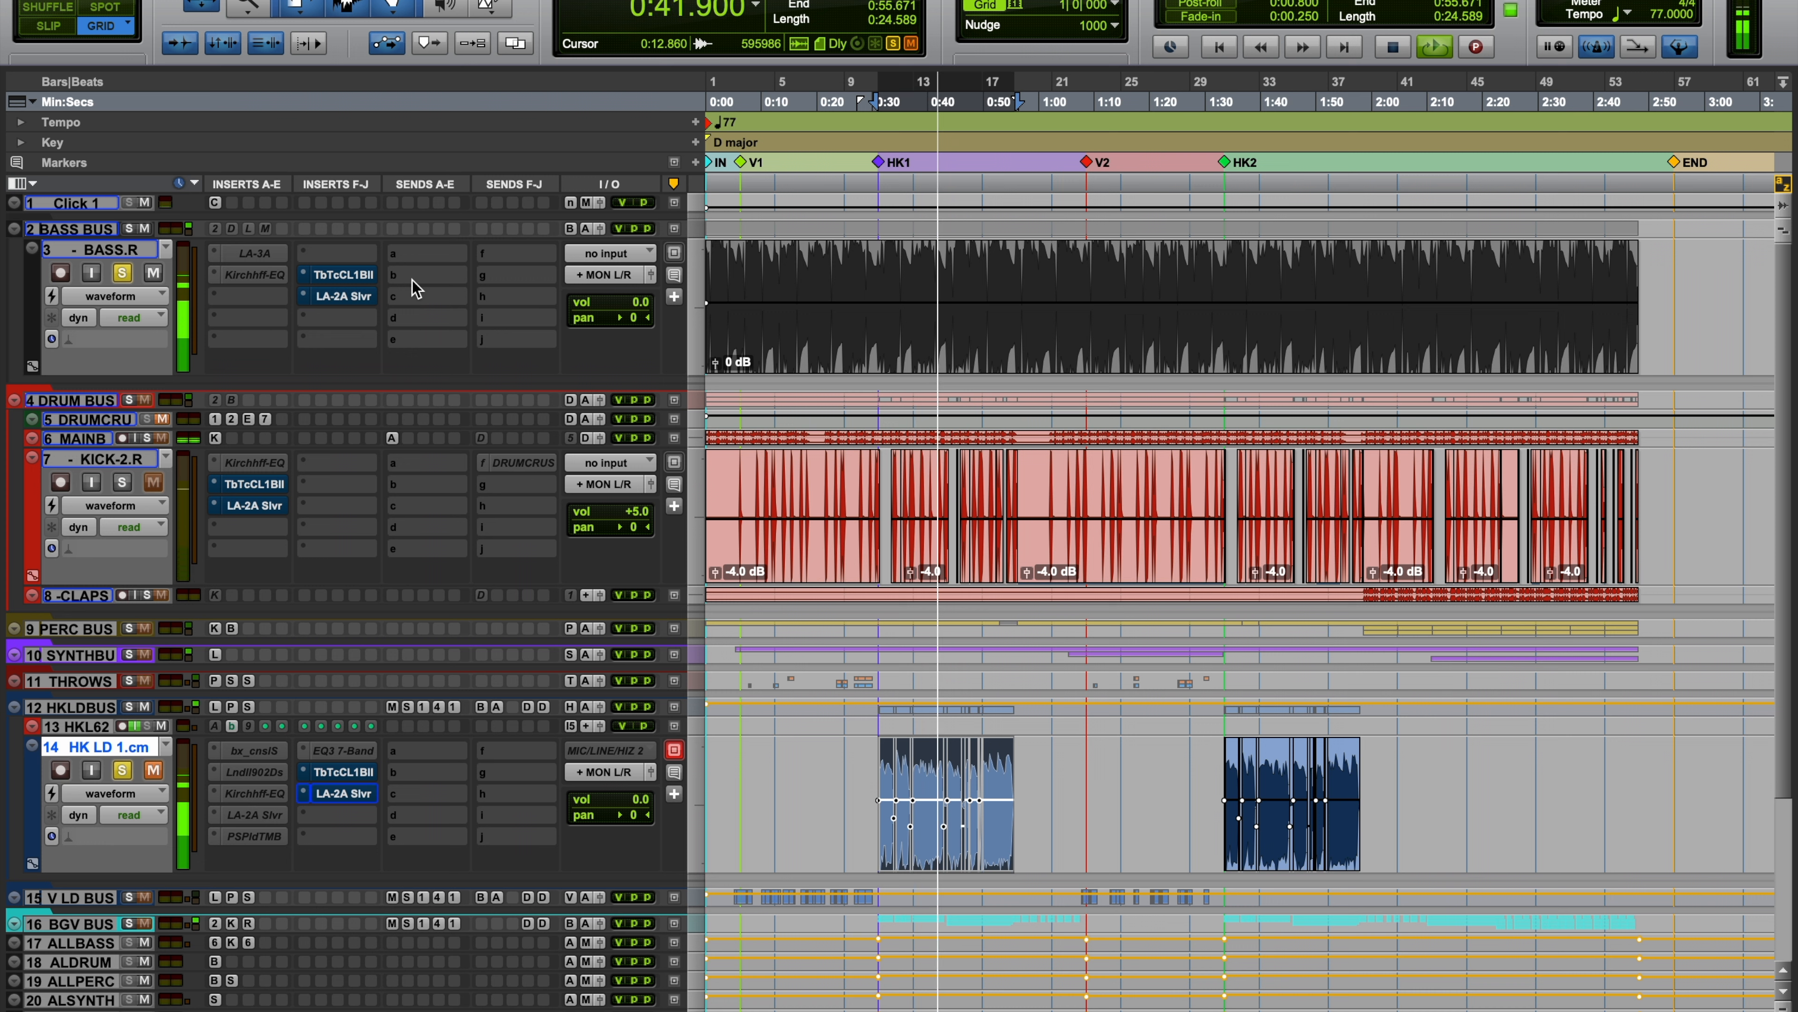
{"action": "key", "text": "space"}
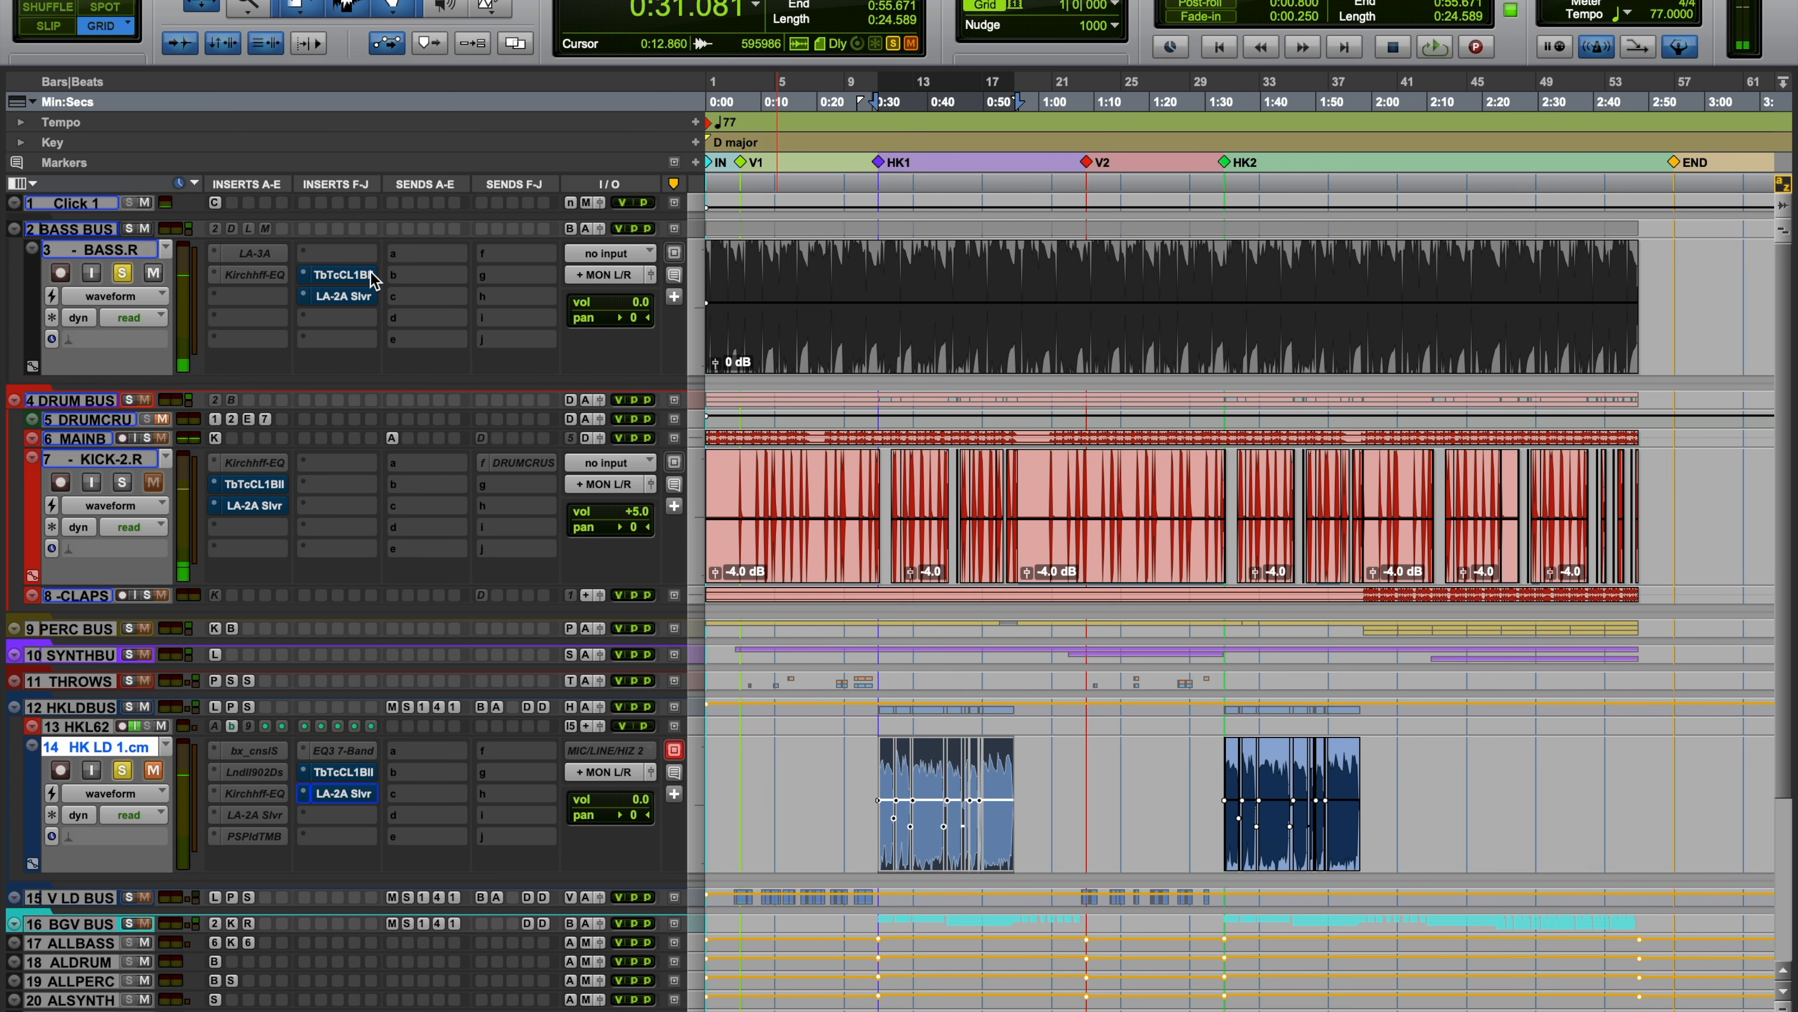
Open the Tube-Tech CL 1B and LA-2A on BASS.R without overlap, and play the bass through the CL 1B only.
{"action": "left_click", "coordinate": [344, 275]}
{"action": "left_click", "coordinate": [303, 295]}
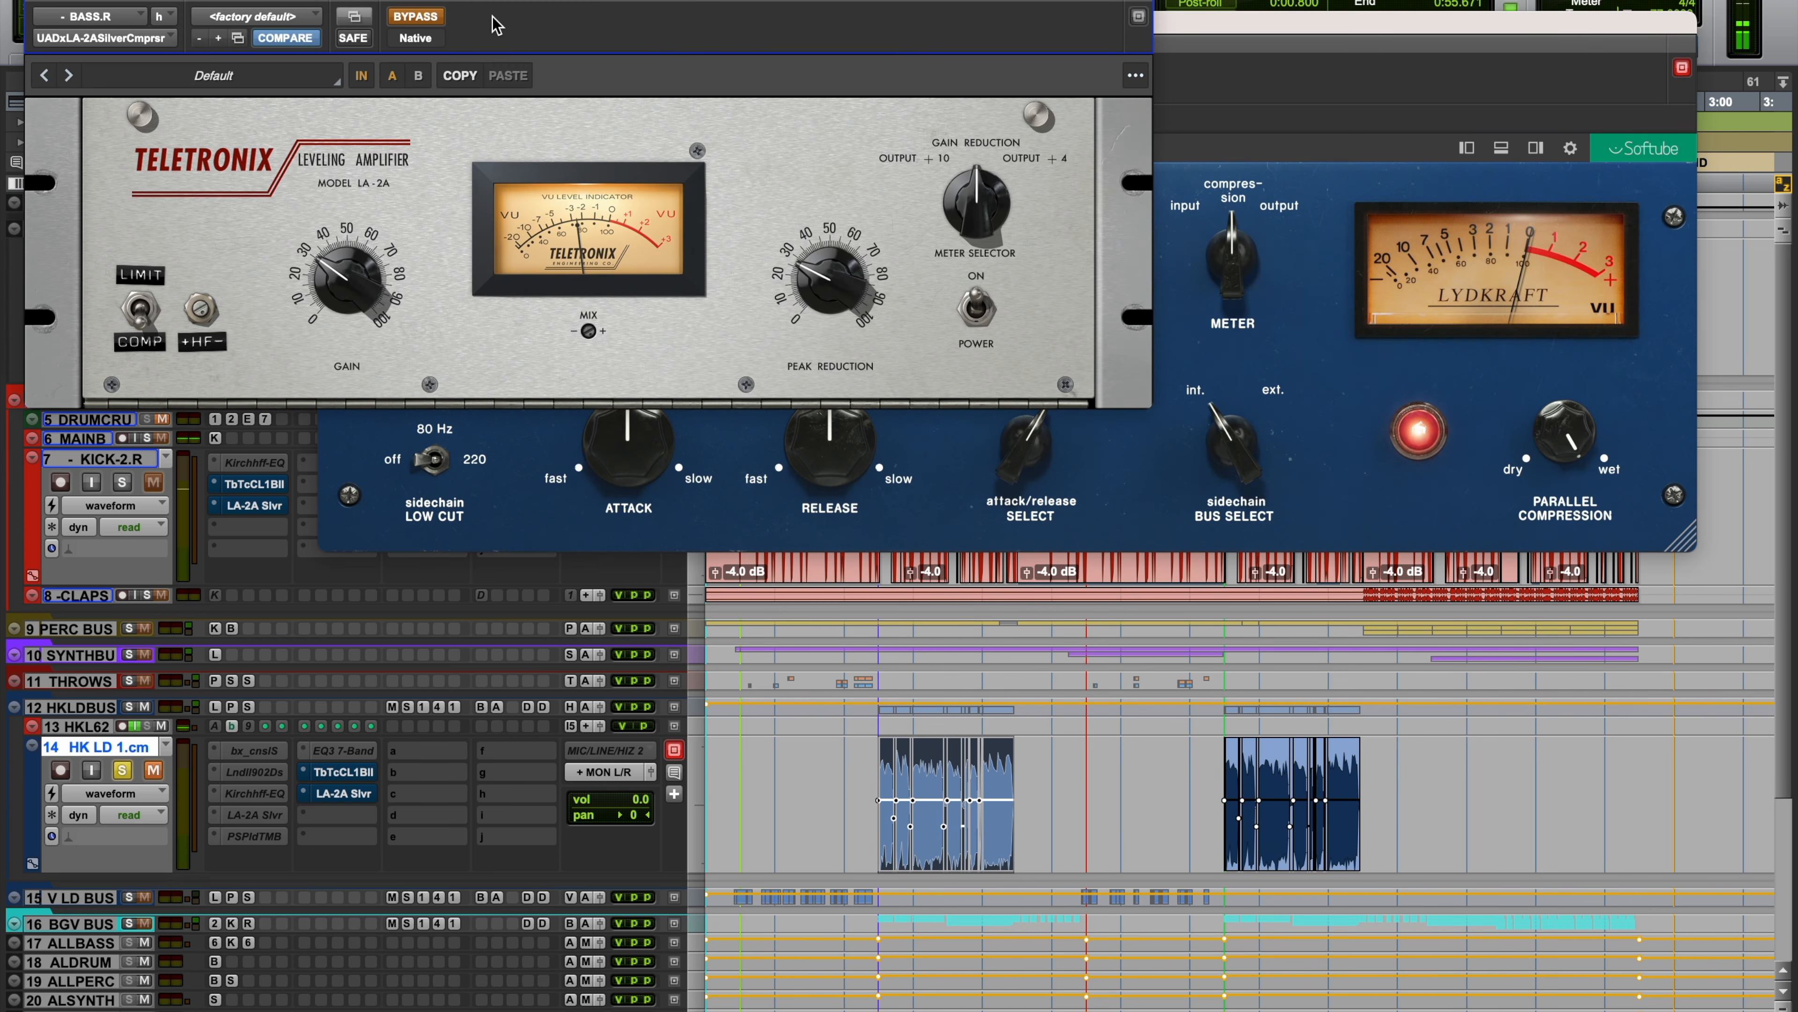
{"action": "left_click_drag", "start_coordinate": [525, 0], "coordinate": [972, 566]}
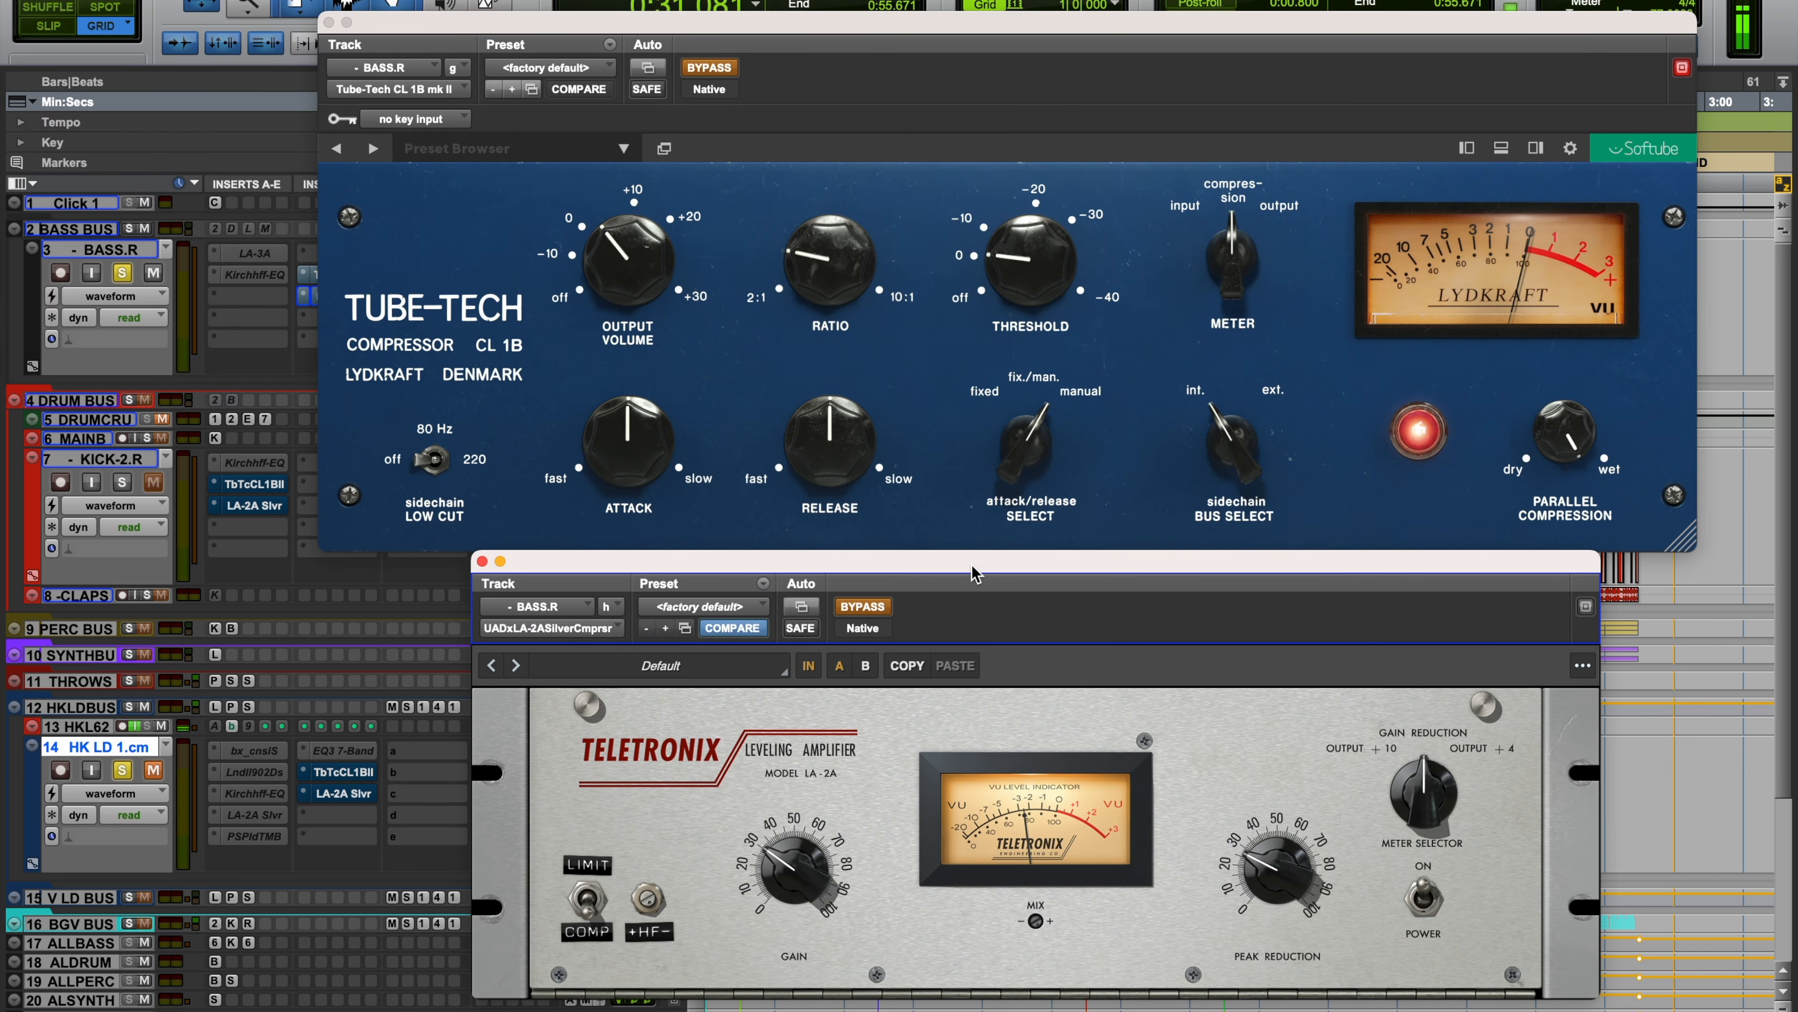
{"action": "left_click", "coordinate": [729, 71]}
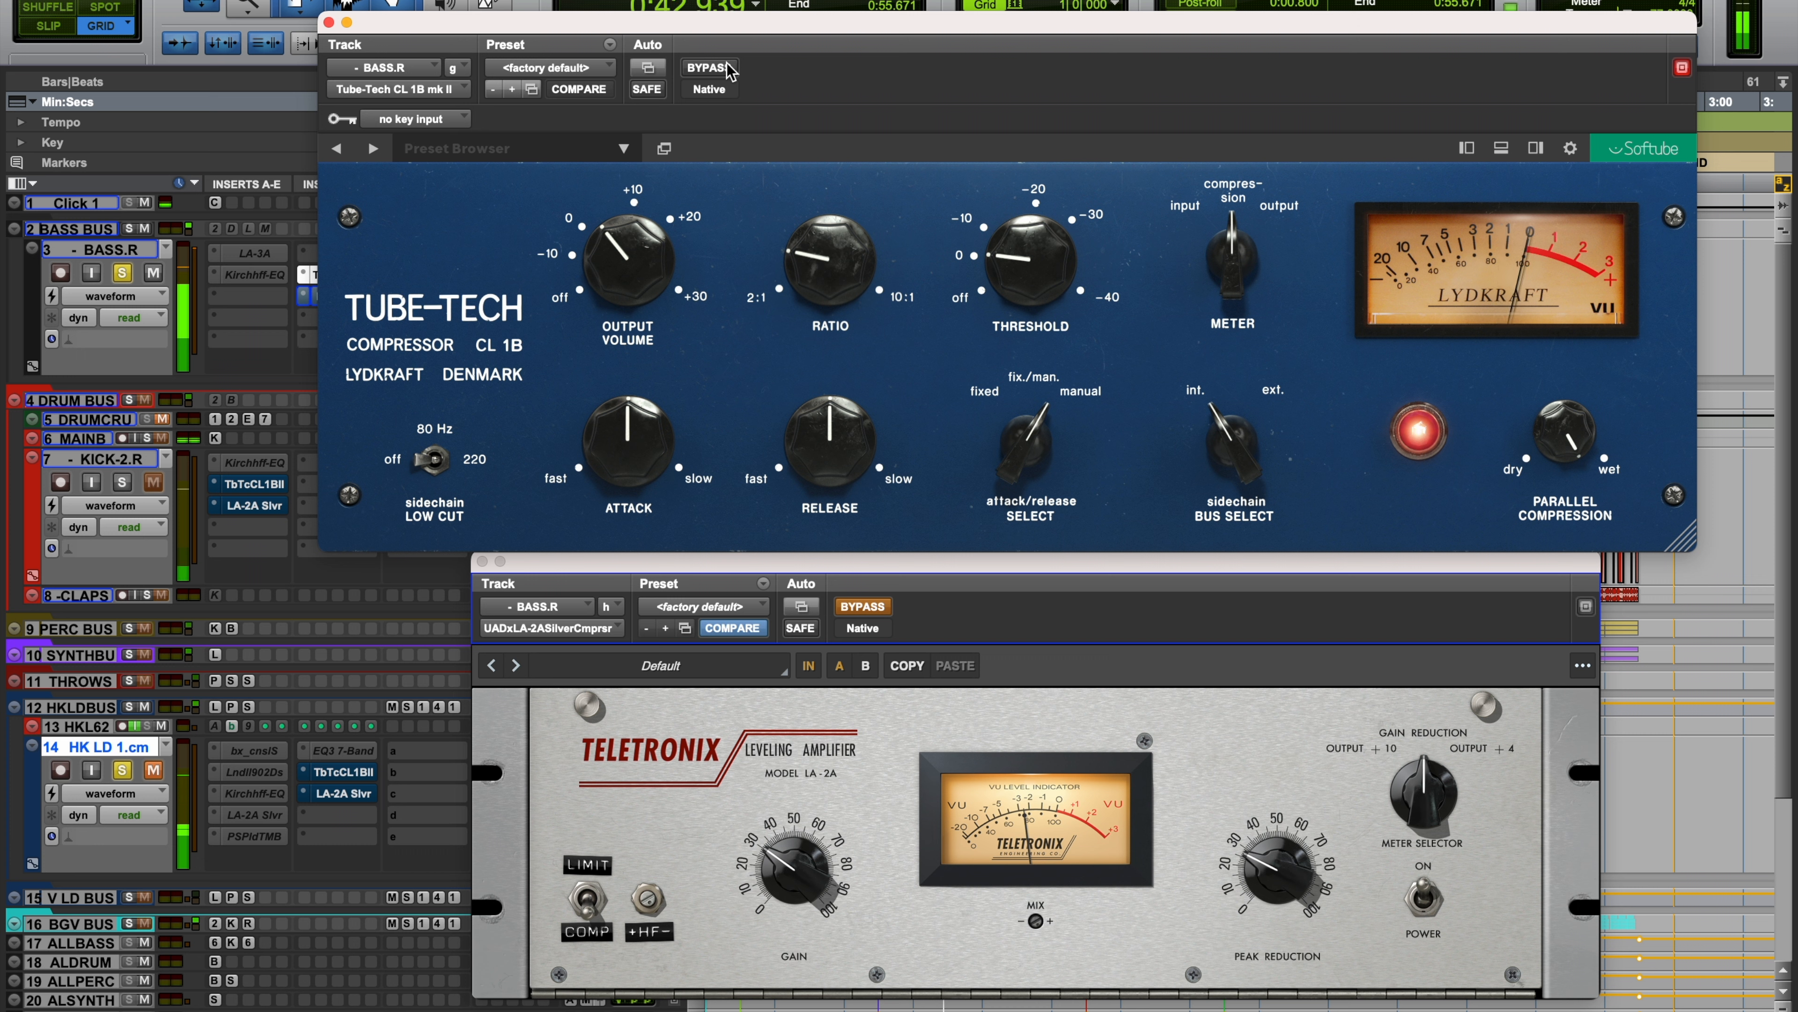
{"action": "key", "text": "space"}
Compare BASS.R through the LA-2A alone against the Tube-Tech CL 1B alone by swapping which one is bypassed.
{"action": "left_click", "coordinate": [863, 608]}
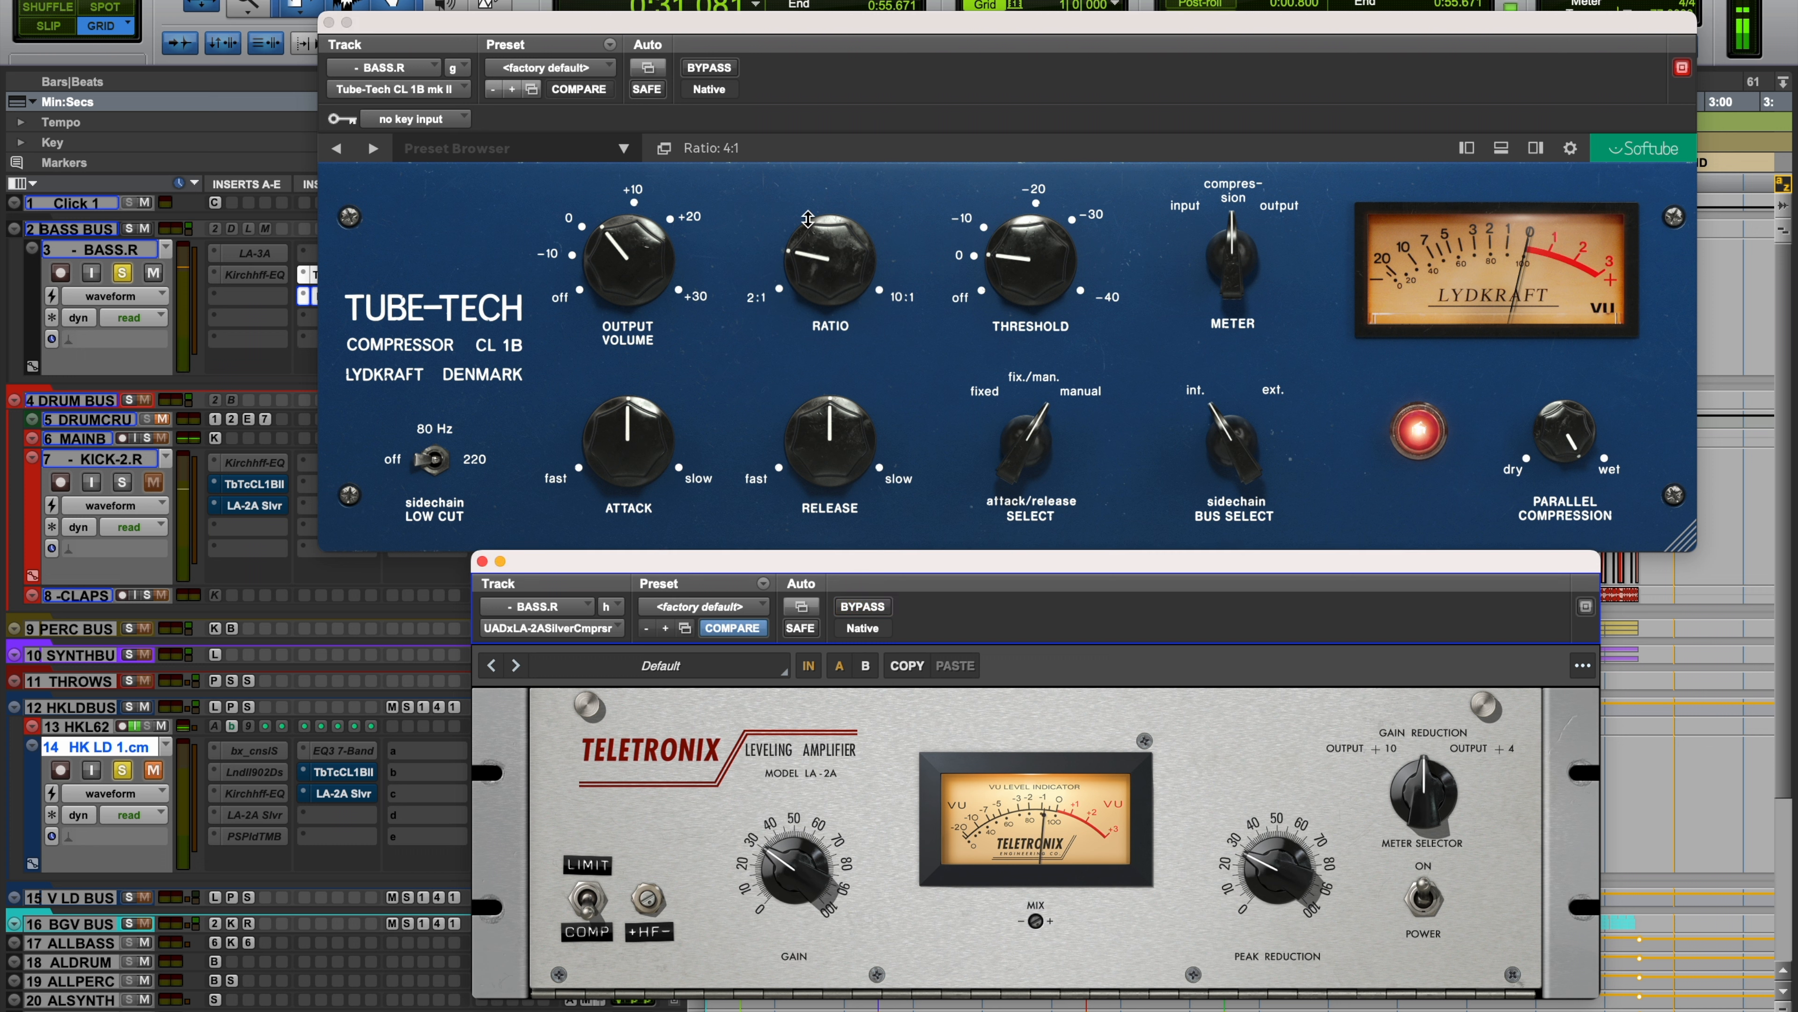
{"action": "left_click", "coordinate": [708, 68]}
{"action": "key", "text": "space"}
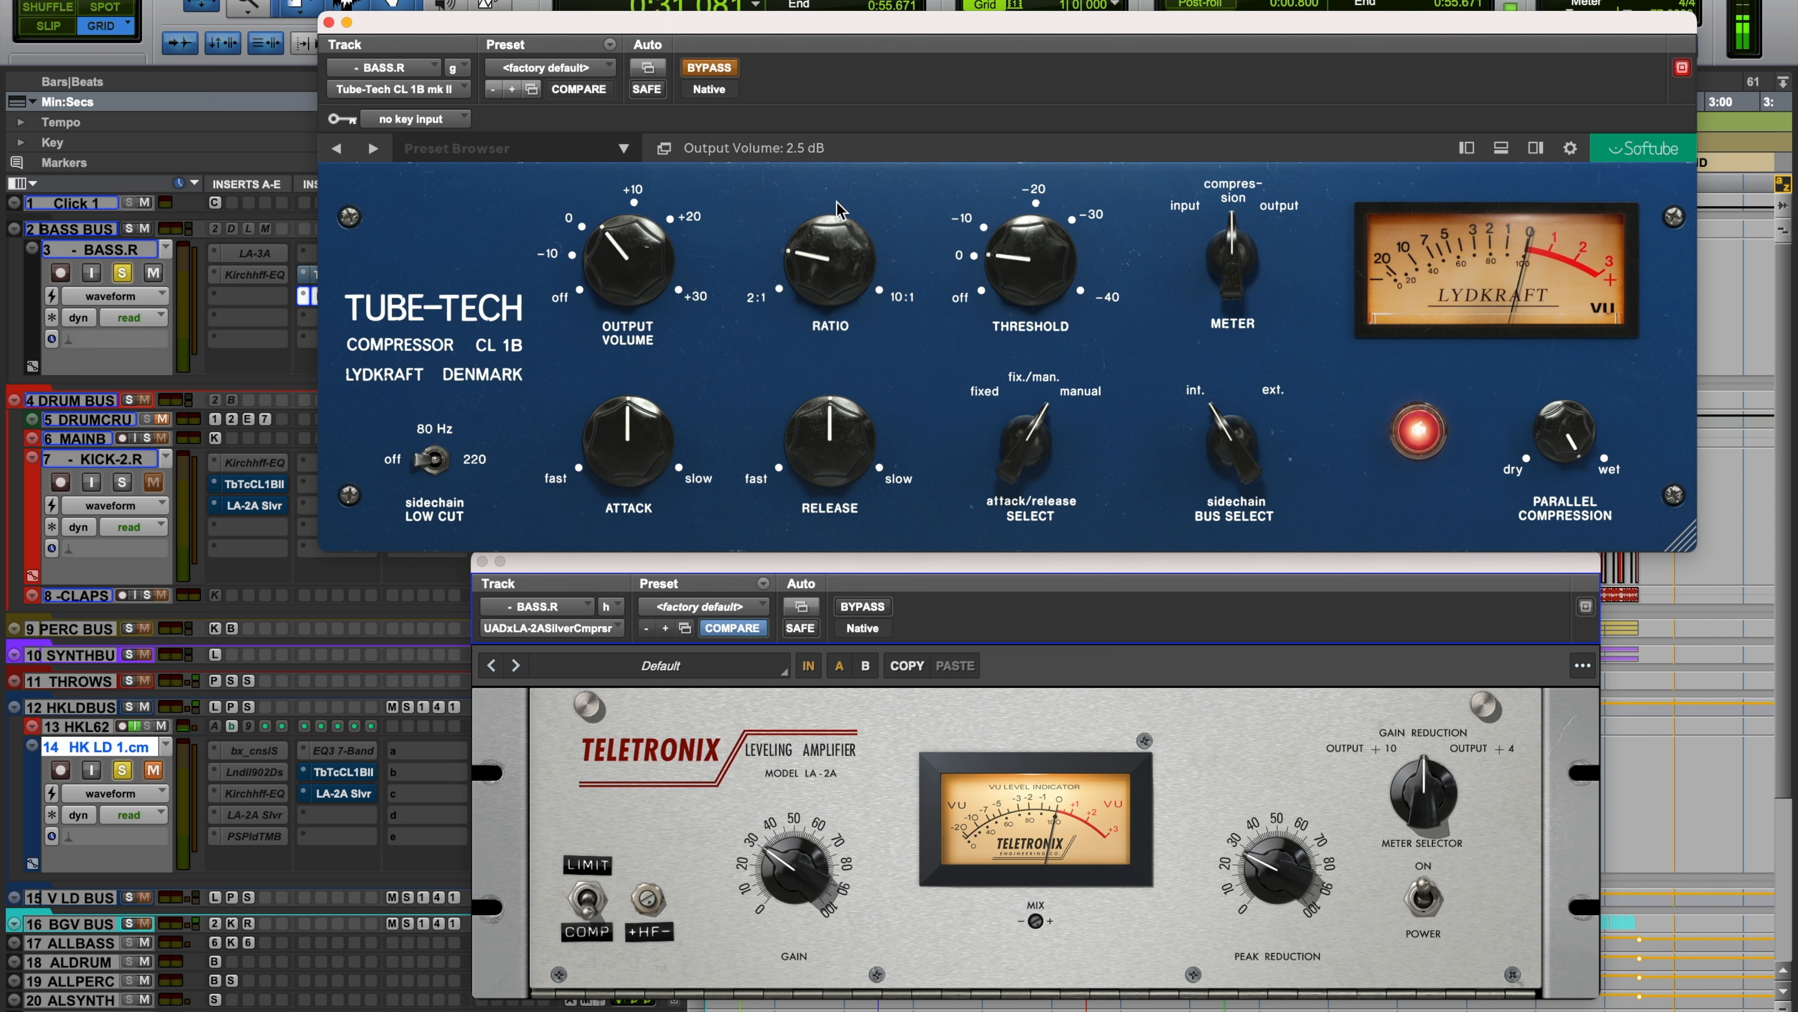
{"action": "left_click", "coordinate": [715, 72]}
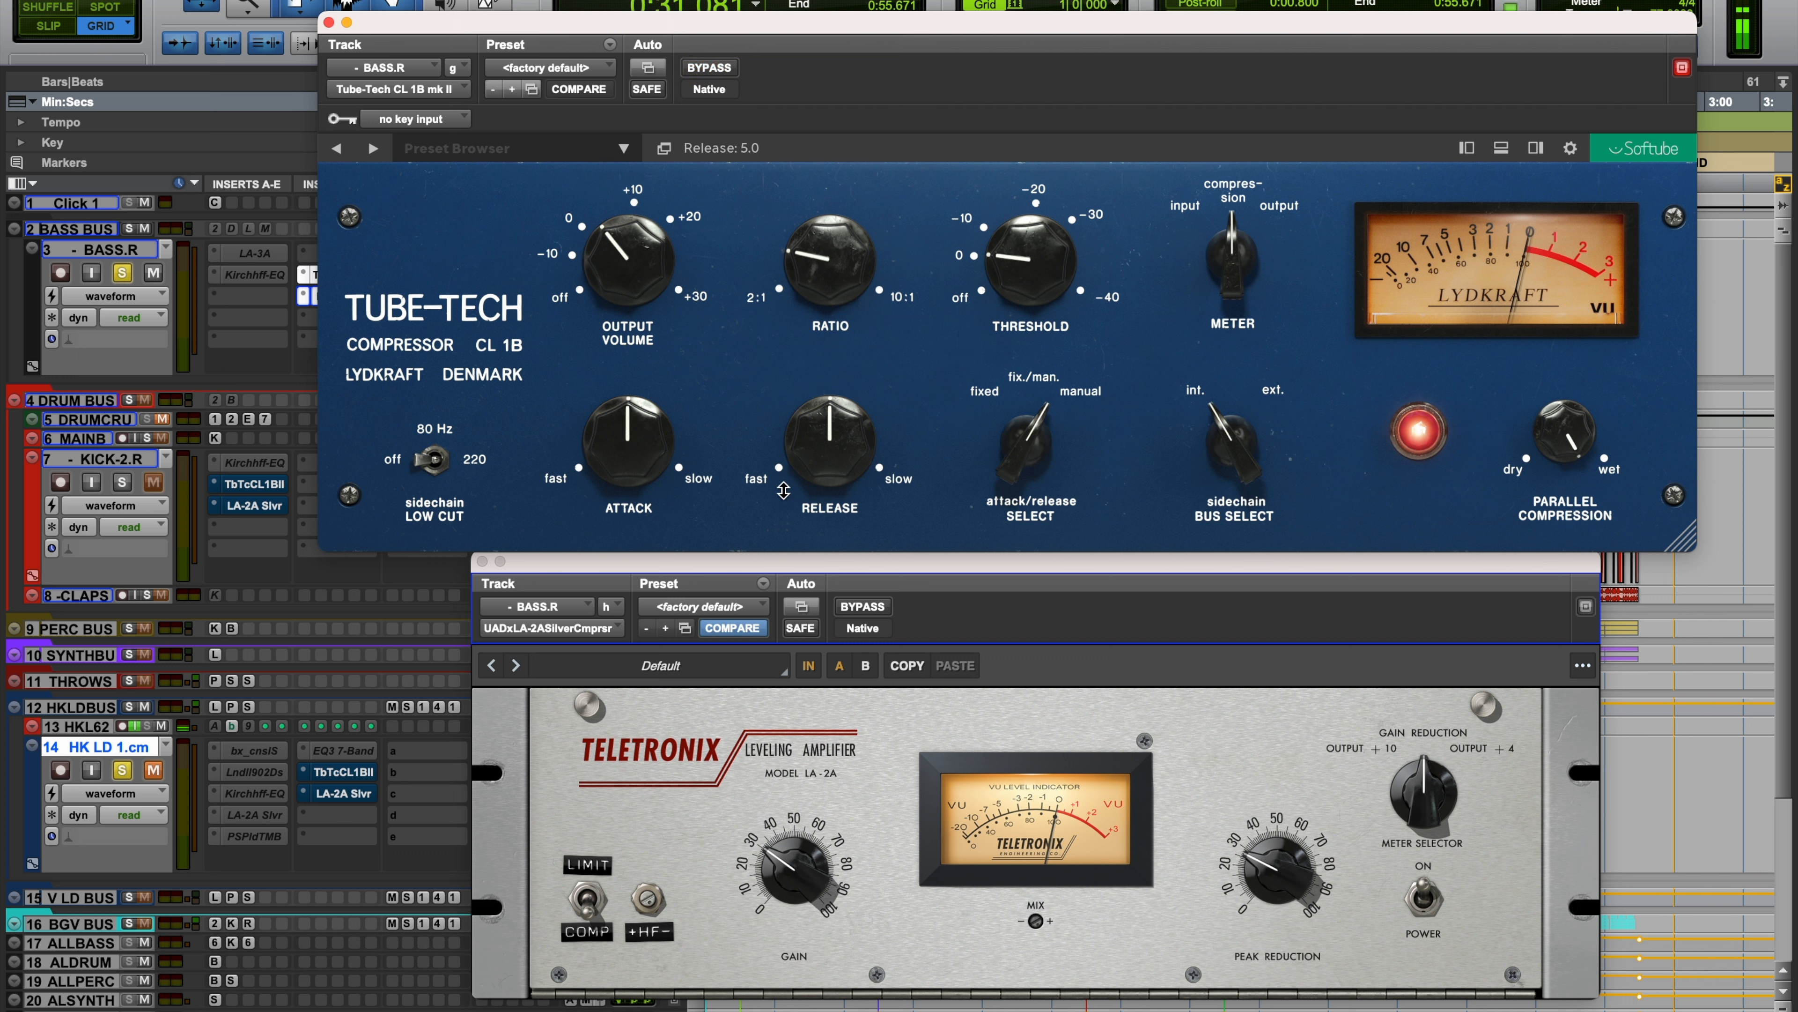
{"action": "left_click", "coordinate": [861, 611]}
{"action": "left_click_drag", "start_coordinate": [823, 26], "coordinate": [834, 0]}
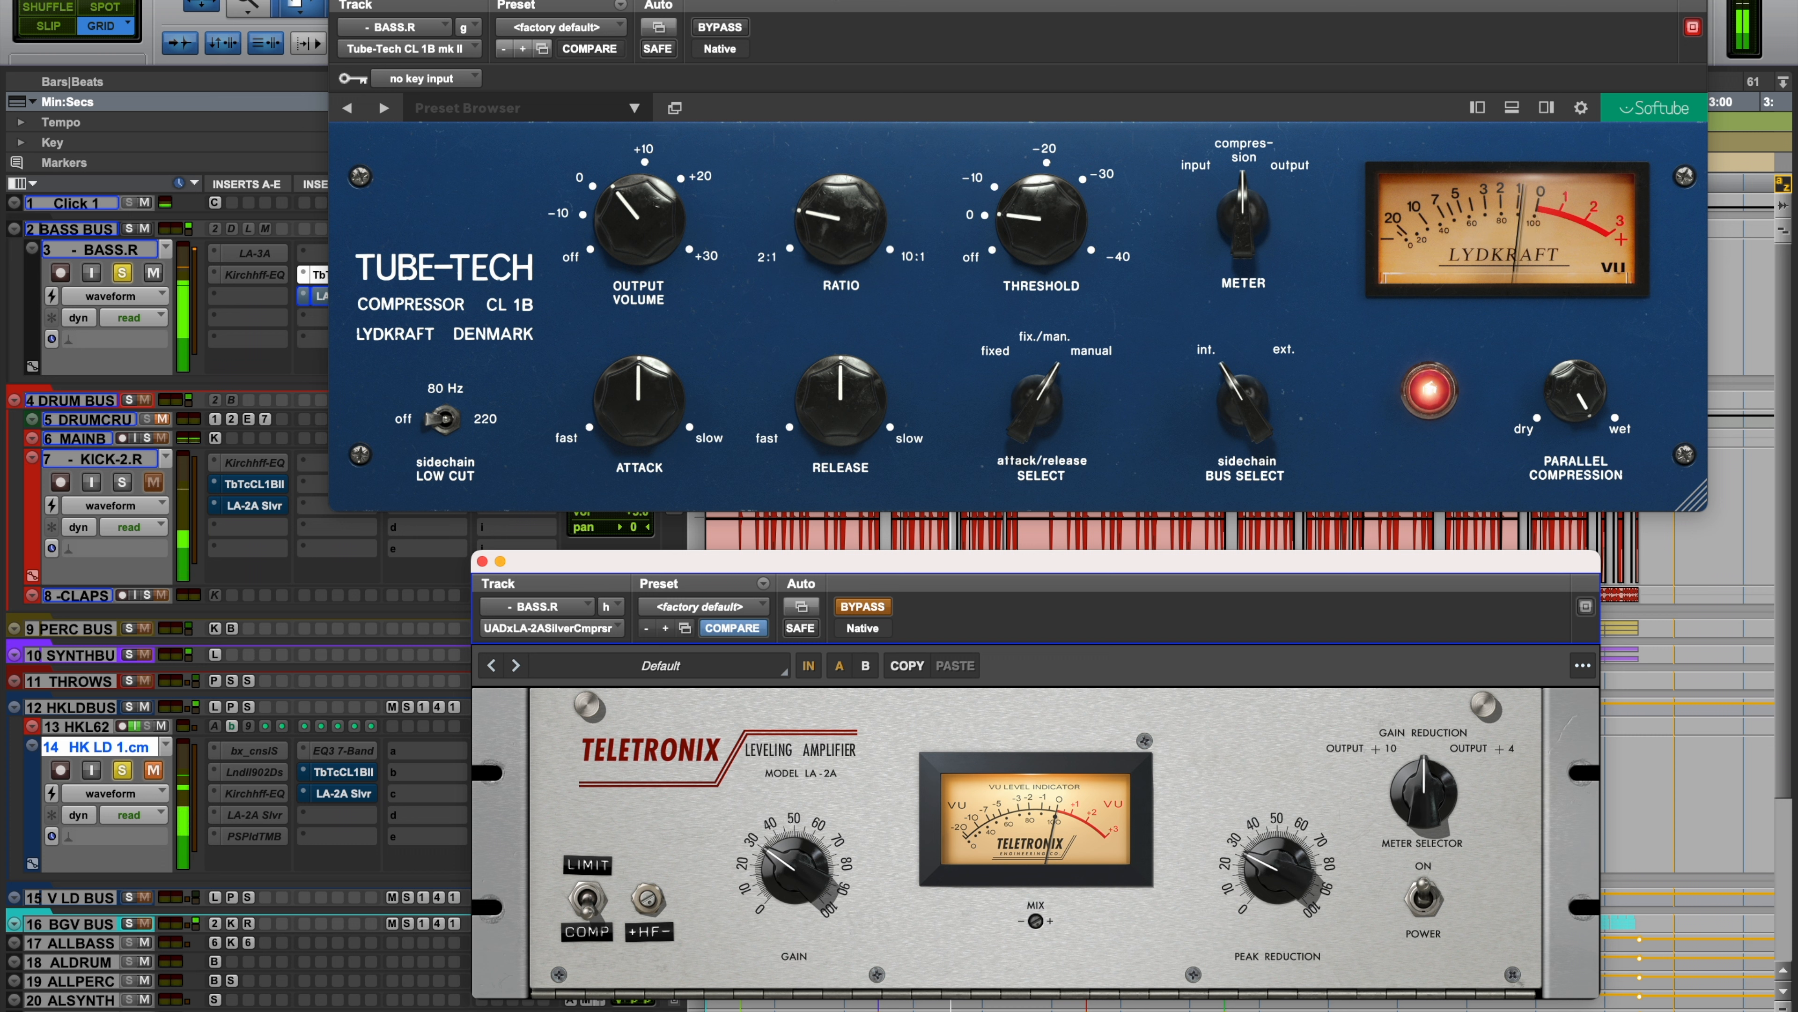
Check BASS.R through the LA-2A alone, and leave both it and the Tube-Tech CL 1B enabled.
{"action": "left_click", "coordinate": [720, 26]}
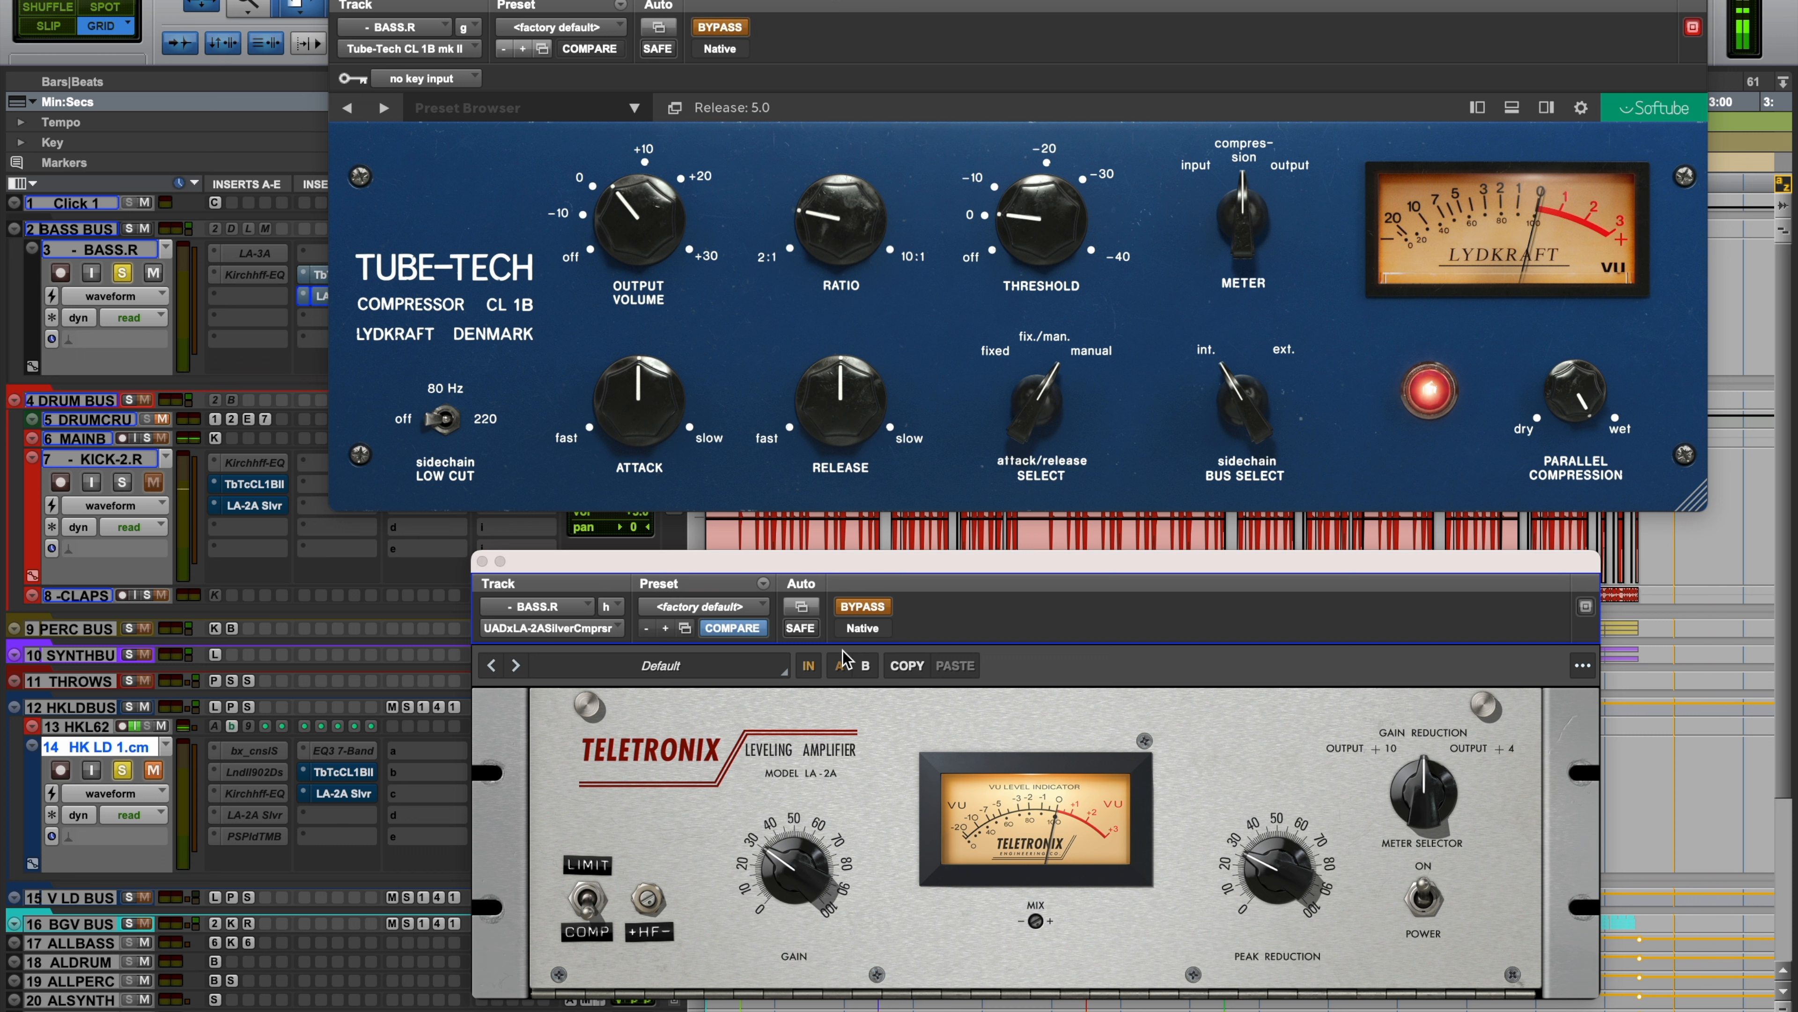
{"action": "left_click", "coordinate": [862, 606]}
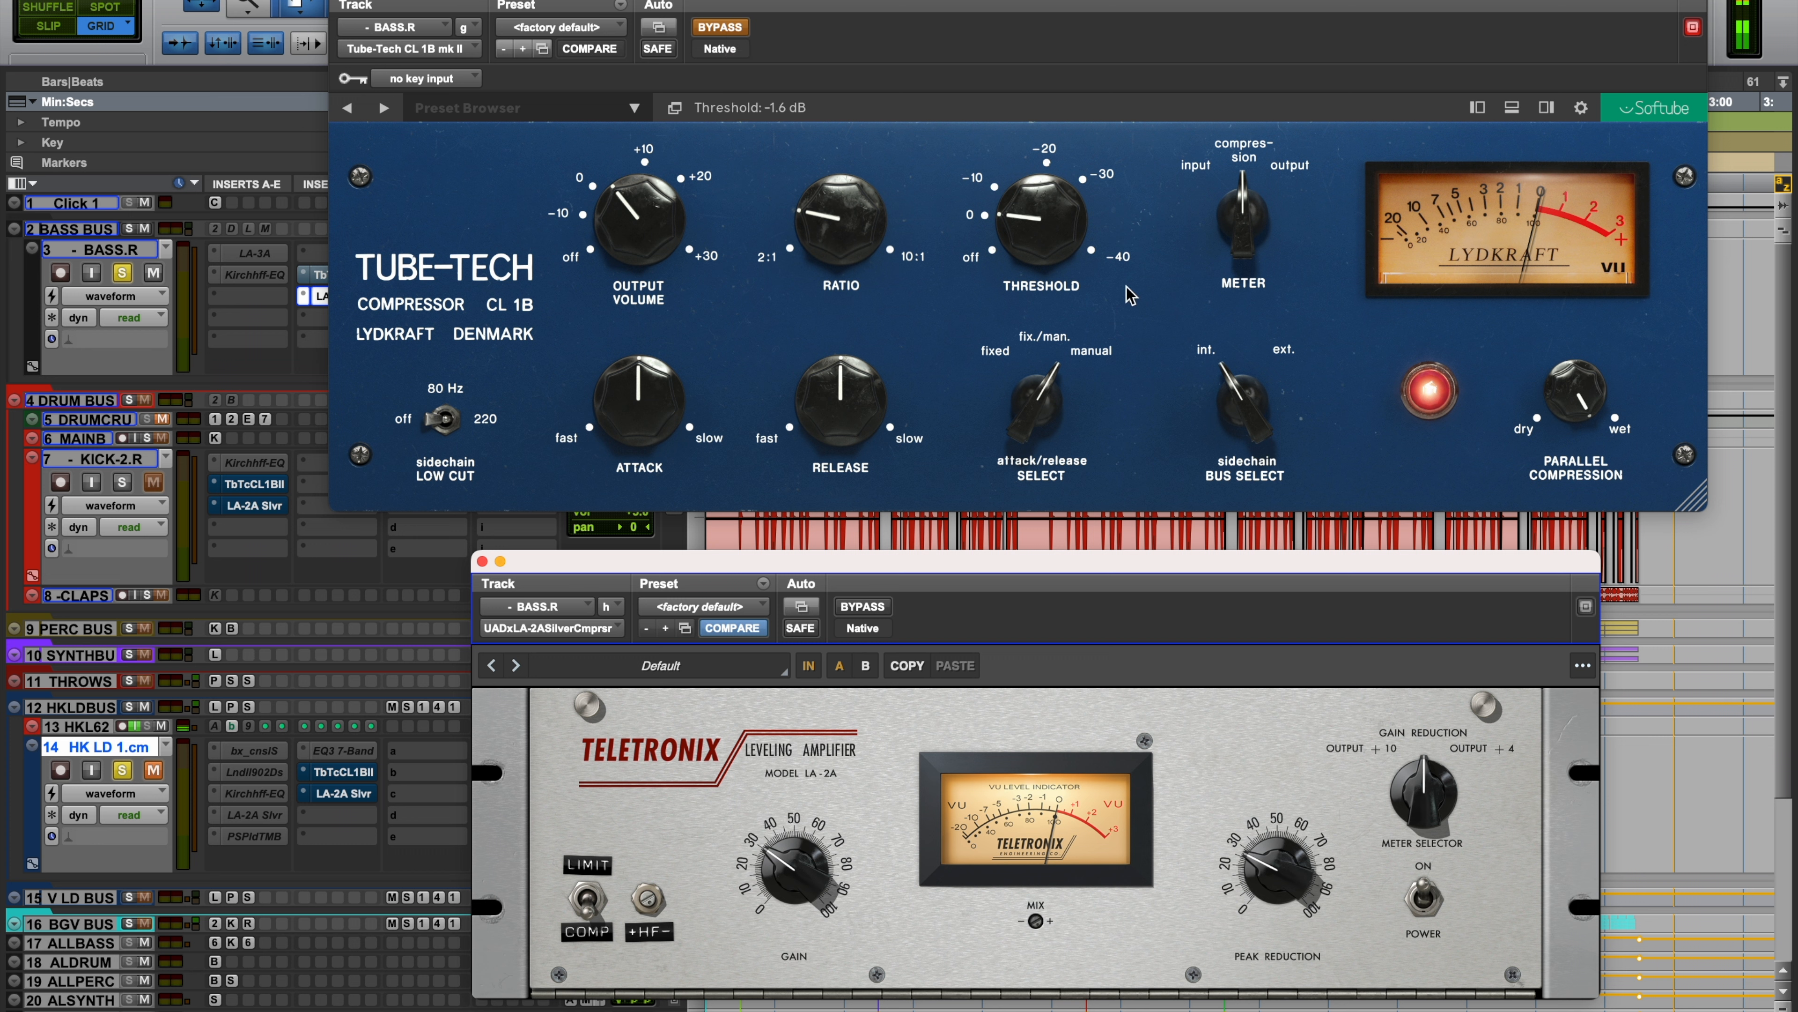
{"action": "left_click", "coordinate": [739, 30]}
Mute BASS.R, close its compressor windows and solo the KICK-2.R track in its place.
{"action": "left_click", "coordinate": [154, 275]}
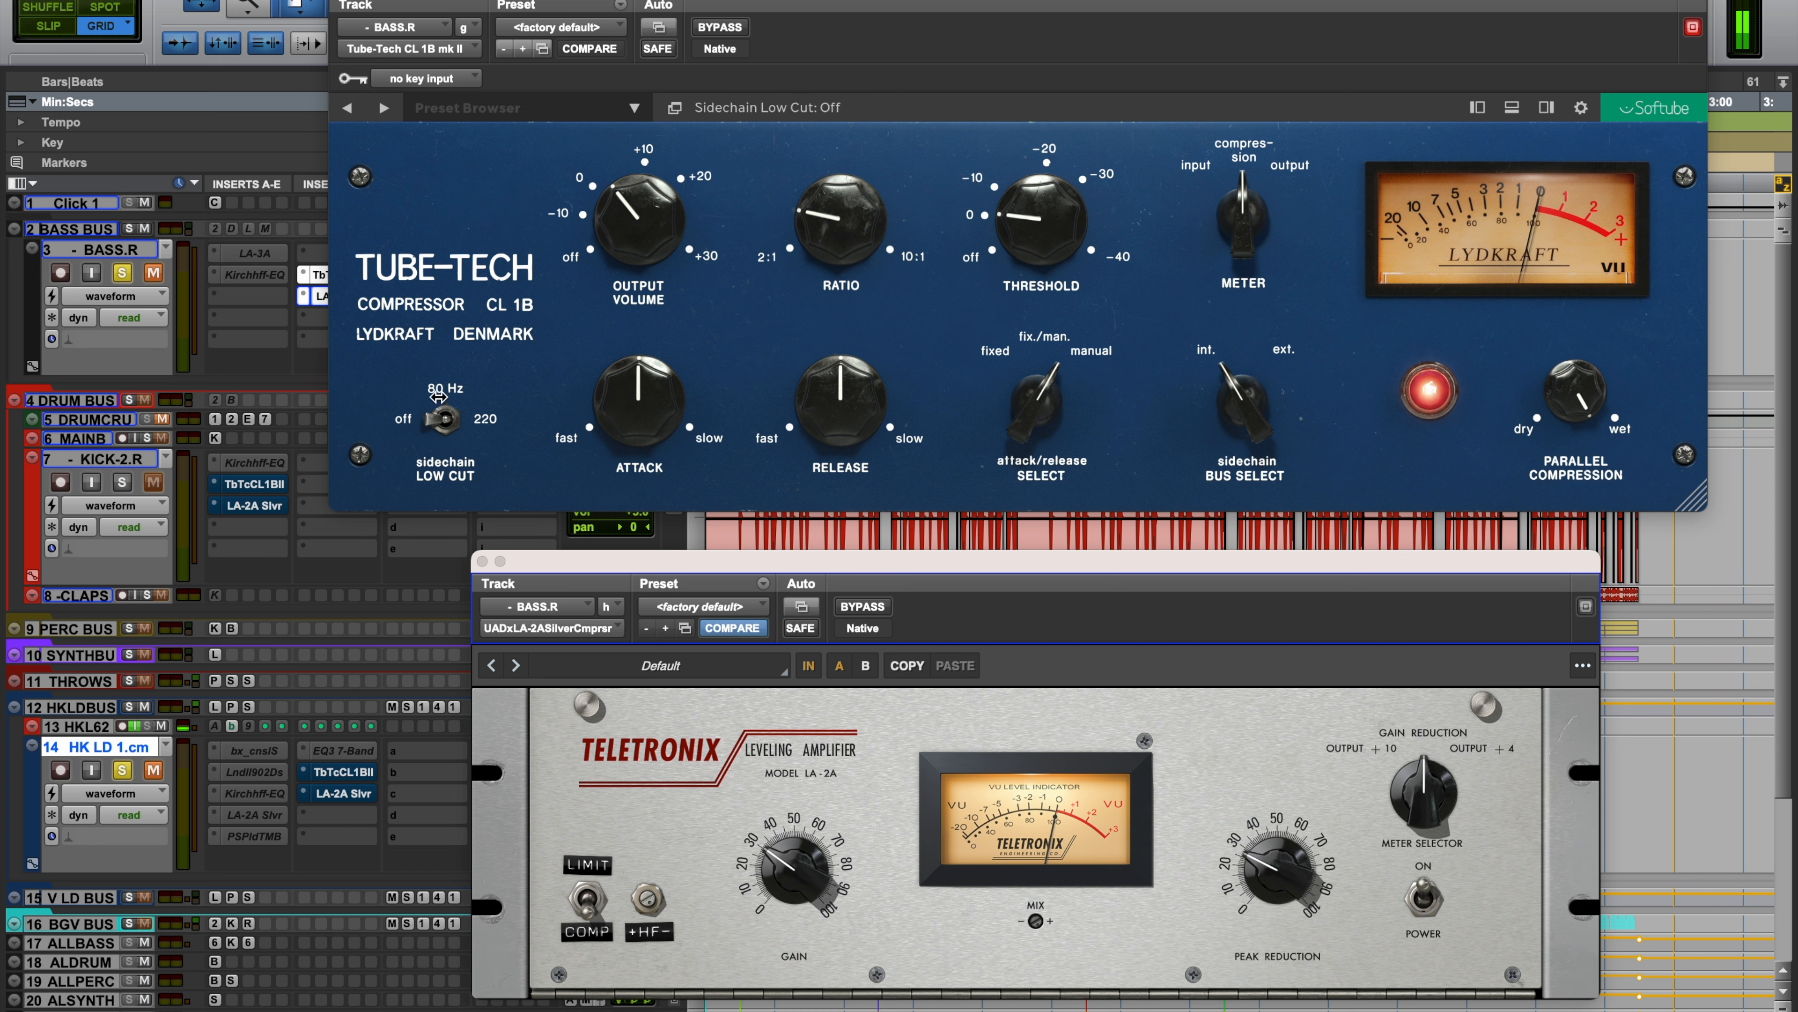
{"action": "left_click", "coordinate": [141, 459]}
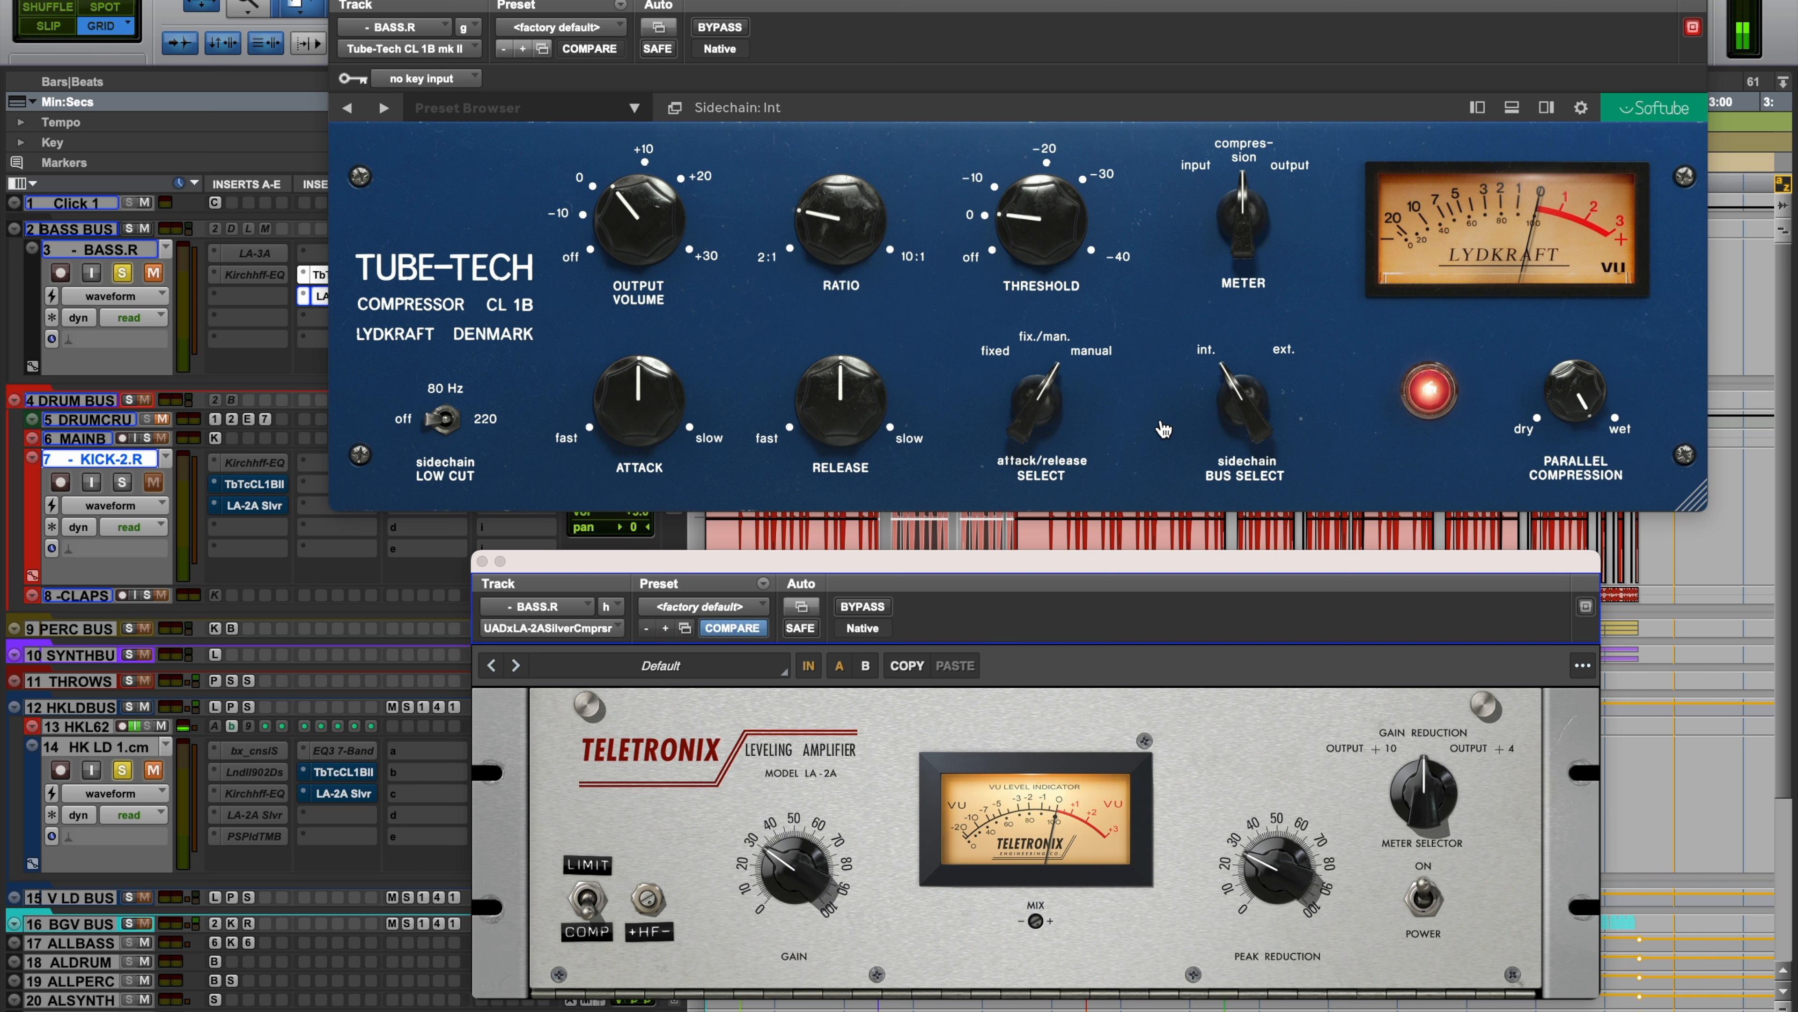
{"action": "left_click", "coordinate": [483, 561], "text": "alt"}
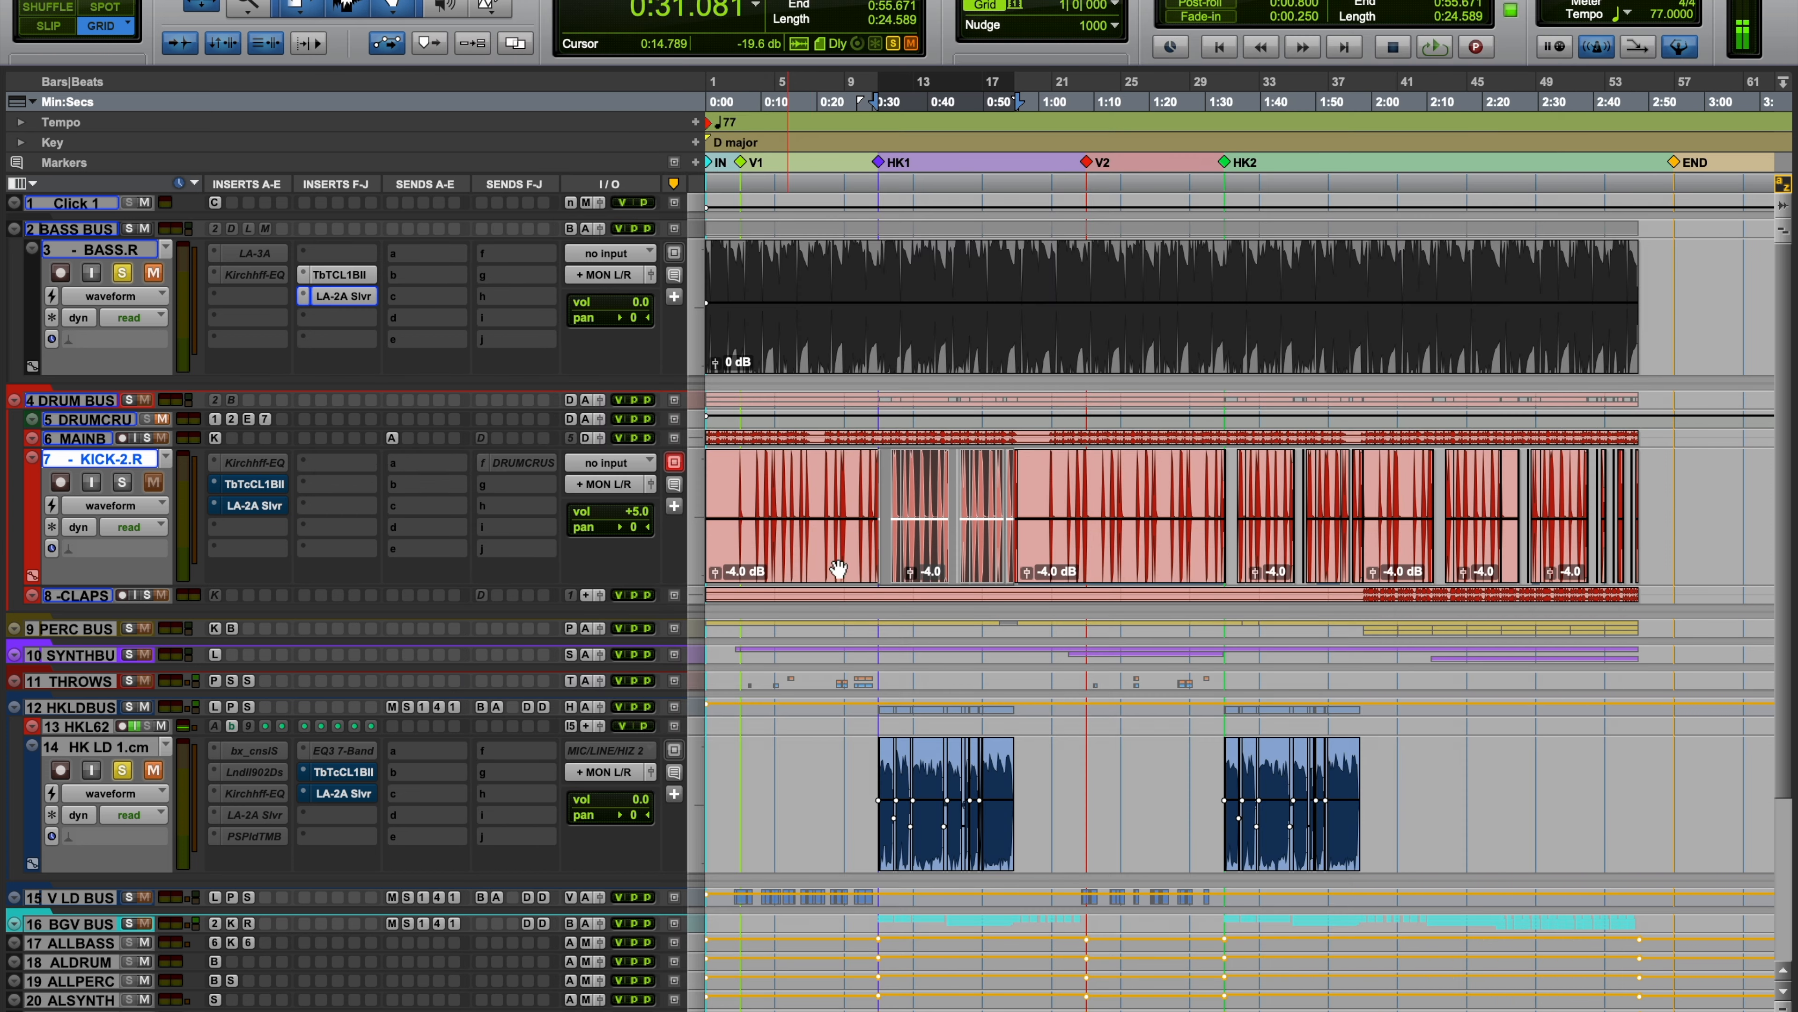
{"action": "left_click", "coordinate": [126, 484]}
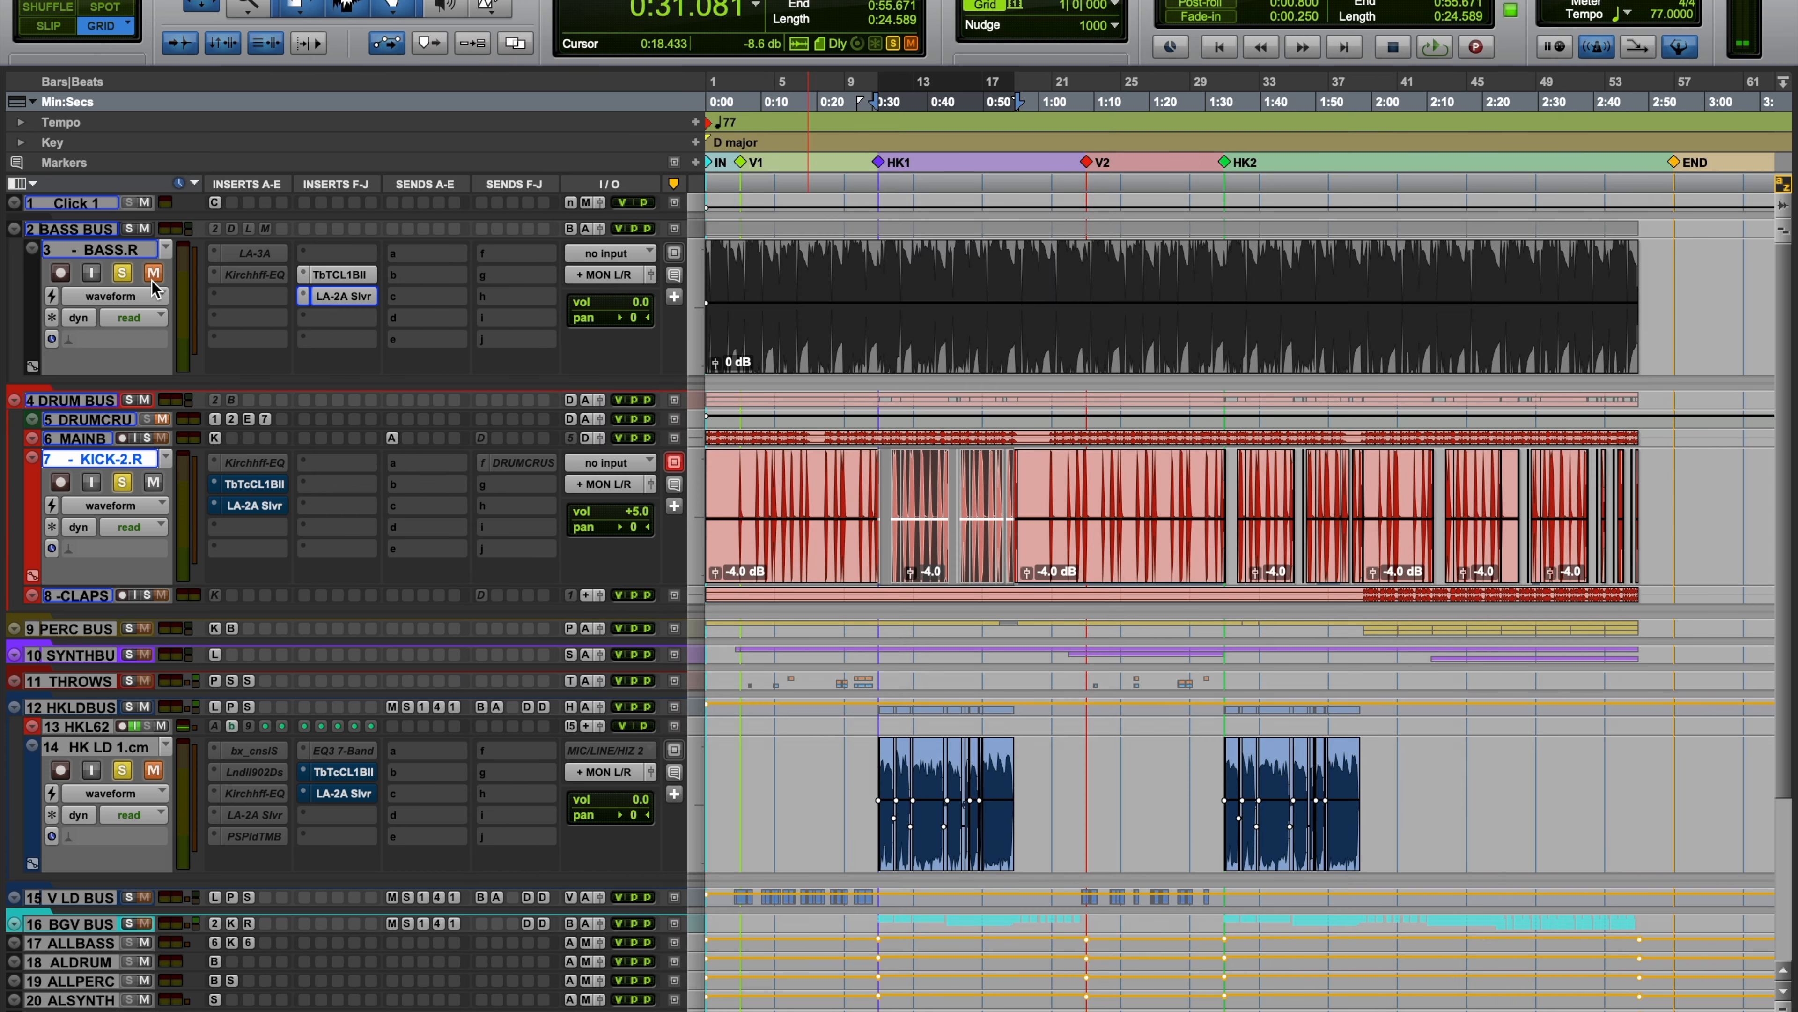
Open the compressors on KICK-2.R and audition the kick through the Tube-Tech CL 1B, switching over to the LA-2A.
{"action": "left_click", "coordinate": [254, 484]}
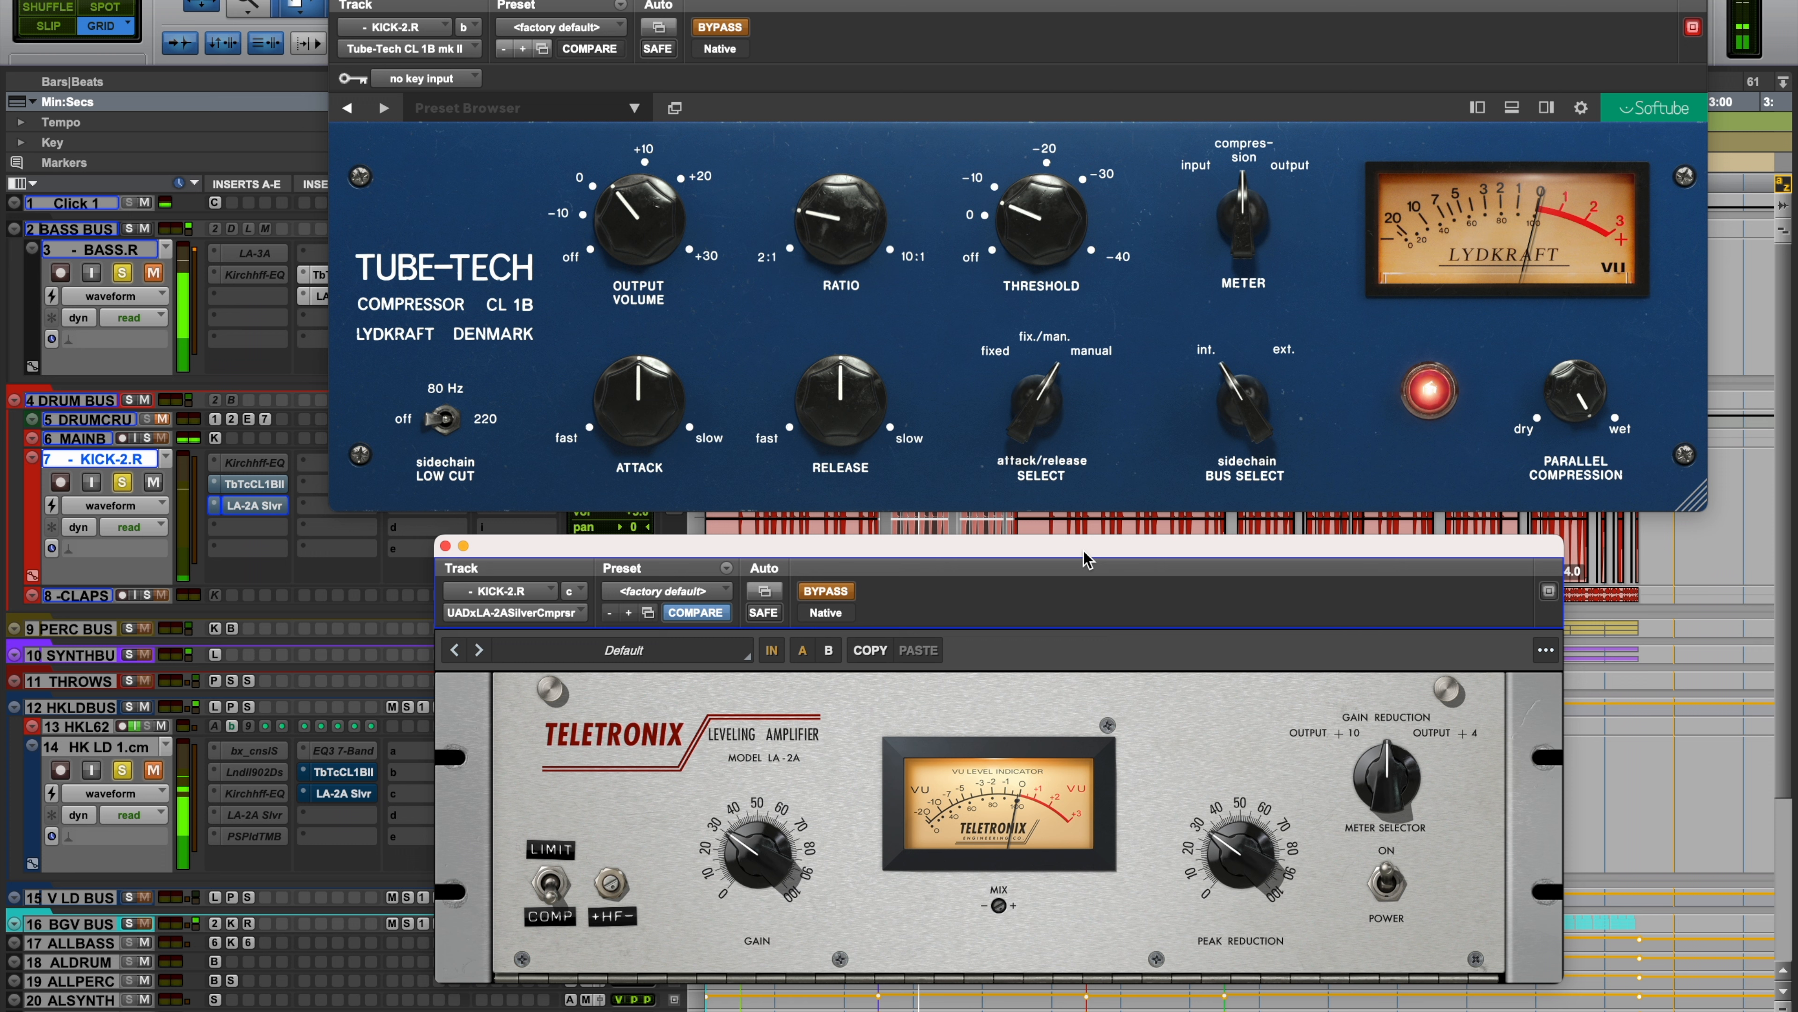
{"action": "left_click", "coordinate": [737, 32]}
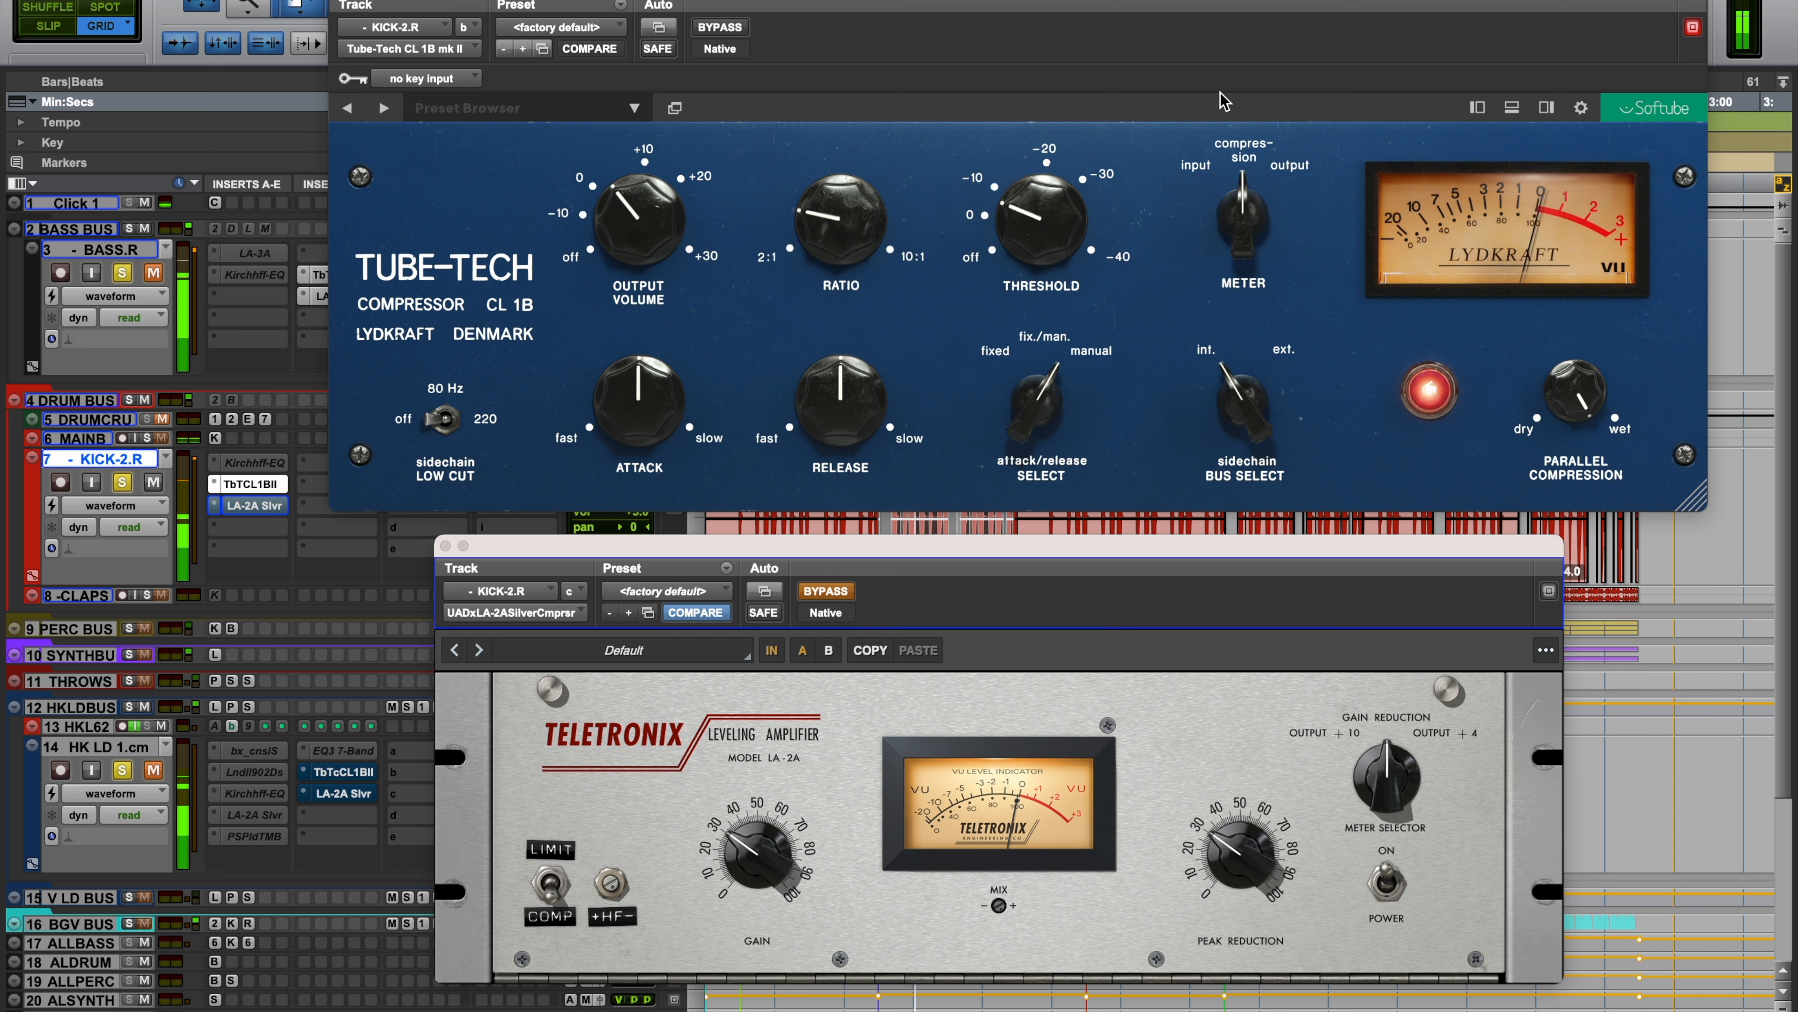
{"action": "left_click", "coordinate": [719, 27]}
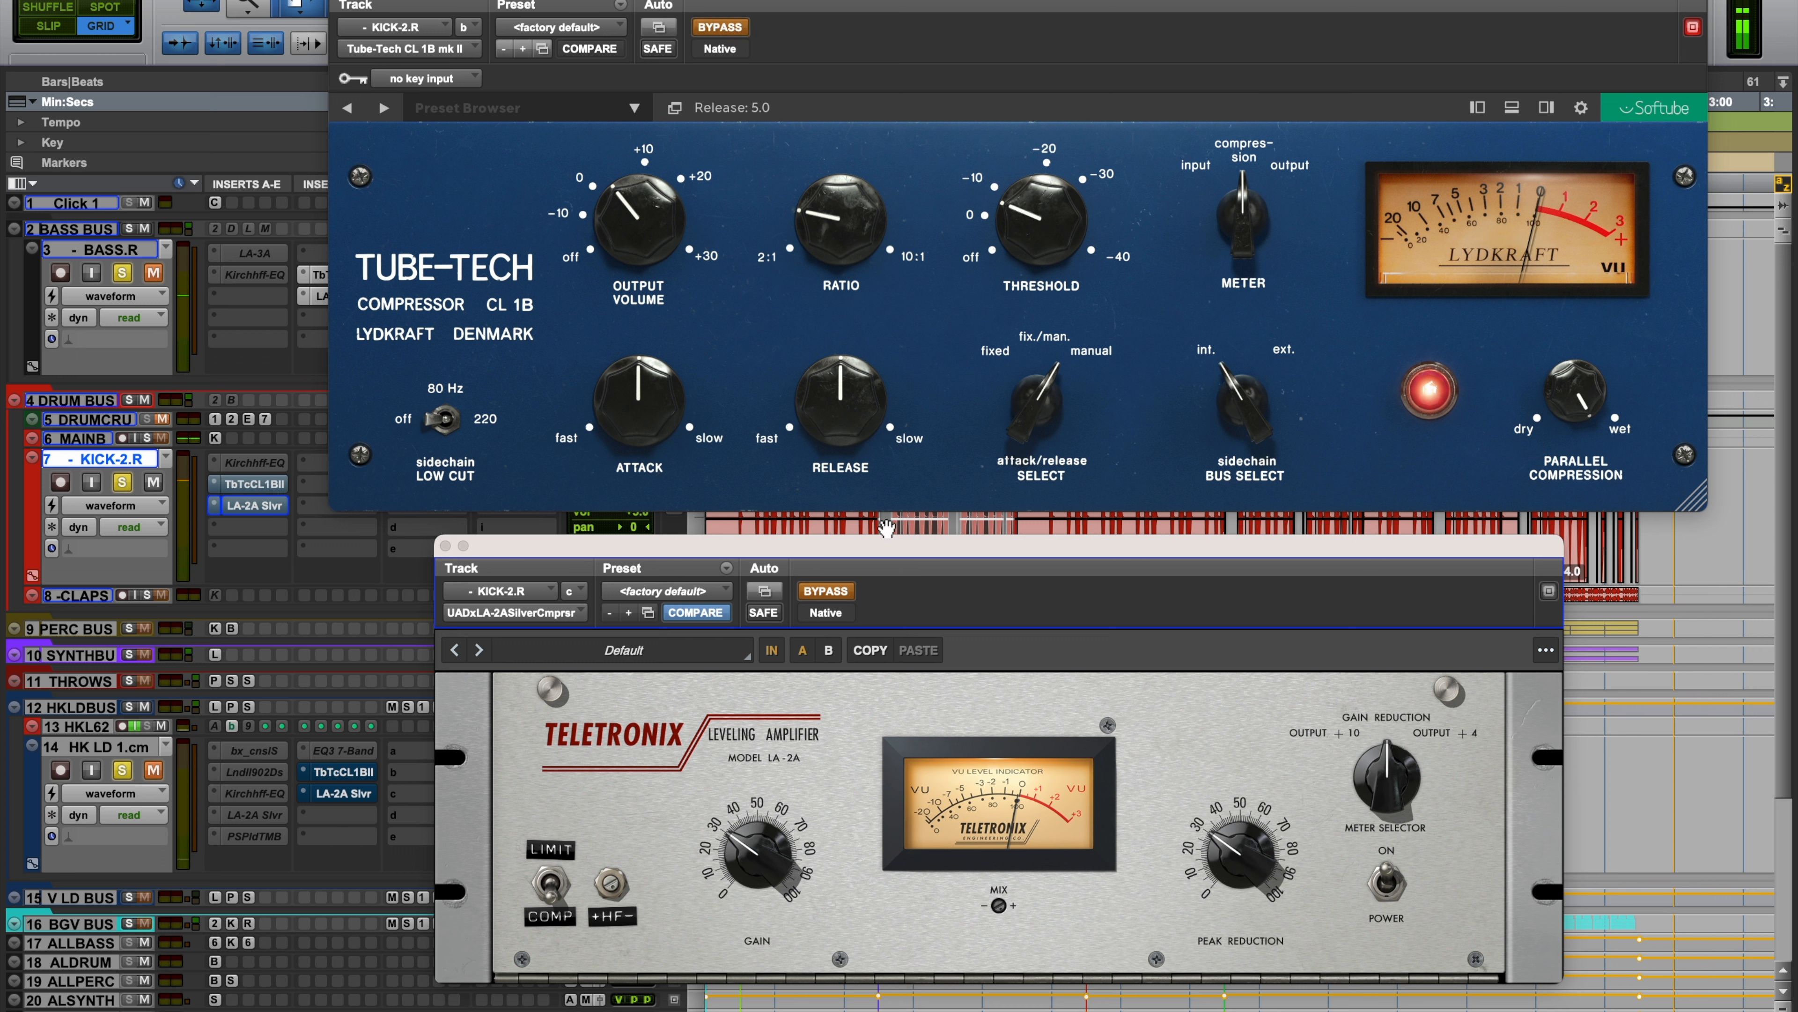
{"action": "left_click", "coordinate": [848, 592]}
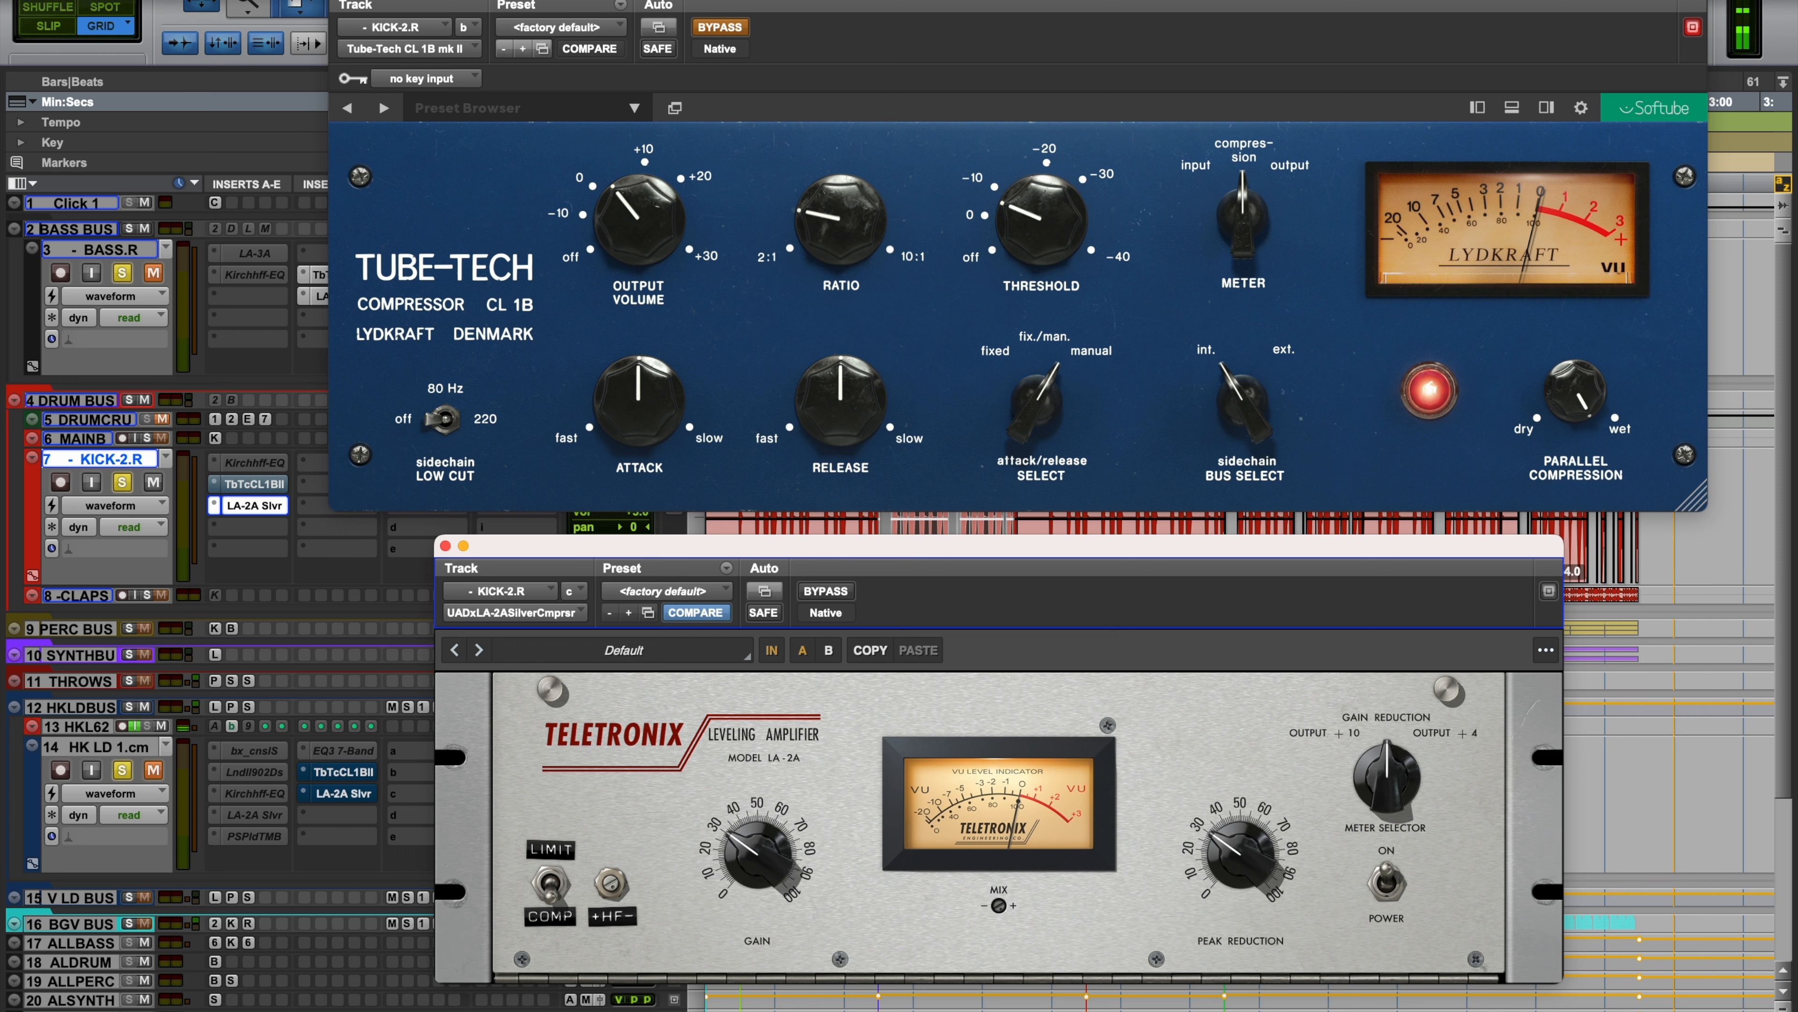
Compare the kick dry, through the LA-2A alone and through the Tube-Tech CL 1B alone by toggling their bypasses.
{"action": "left_click", "coordinate": [823, 593]}
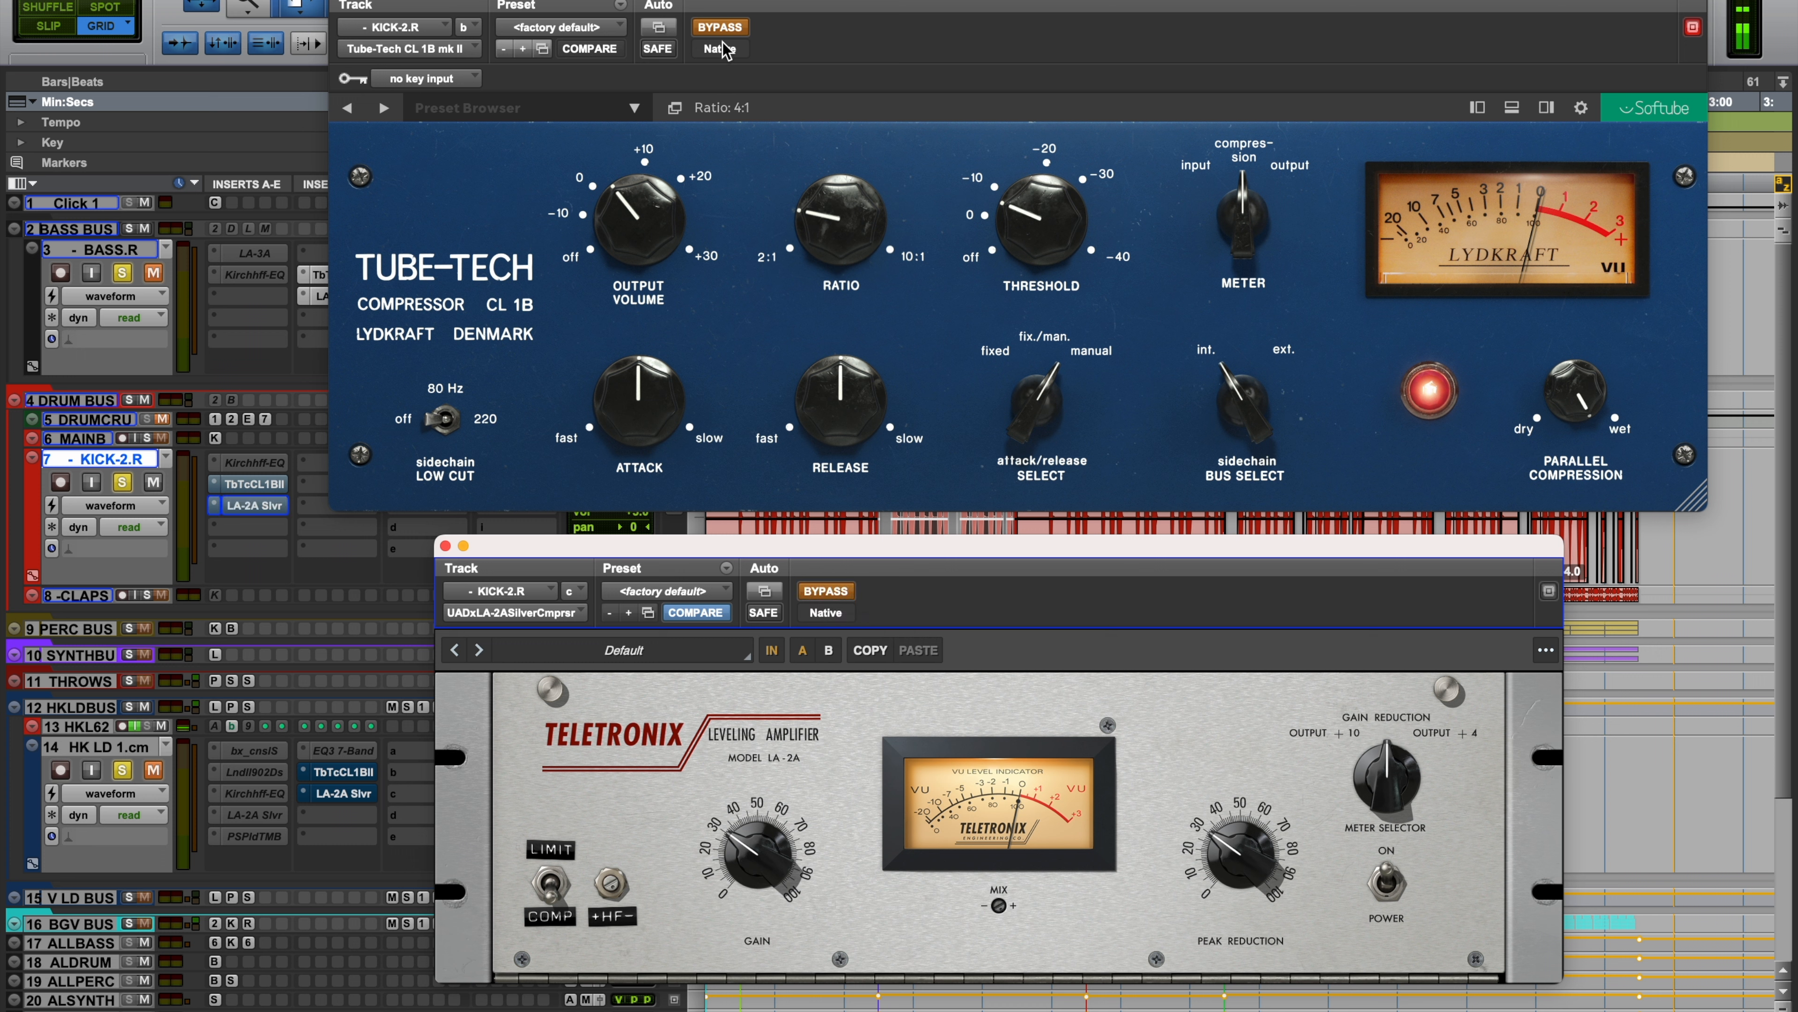
{"action": "left_click", "coordinate": [824, 592]}
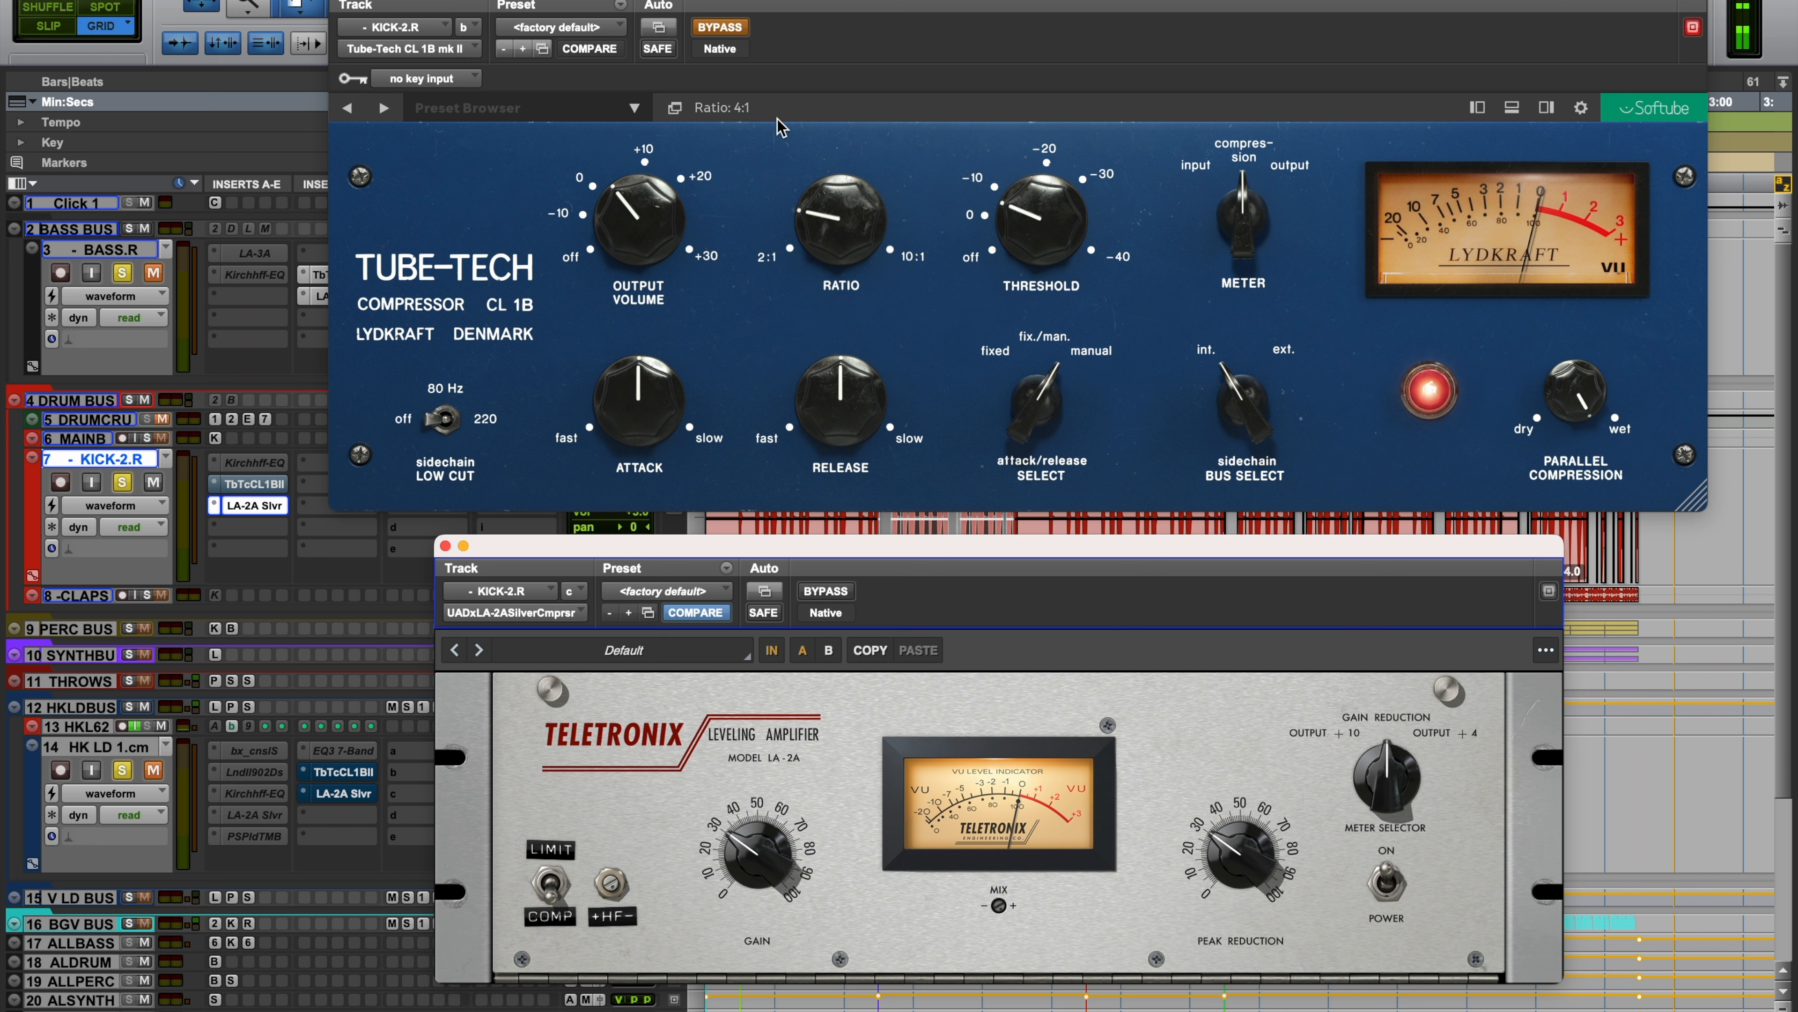
{"action": "left_click", "coordinate": [723, 30]}
{"action": "left_click", "coordinate": [826, 593]}
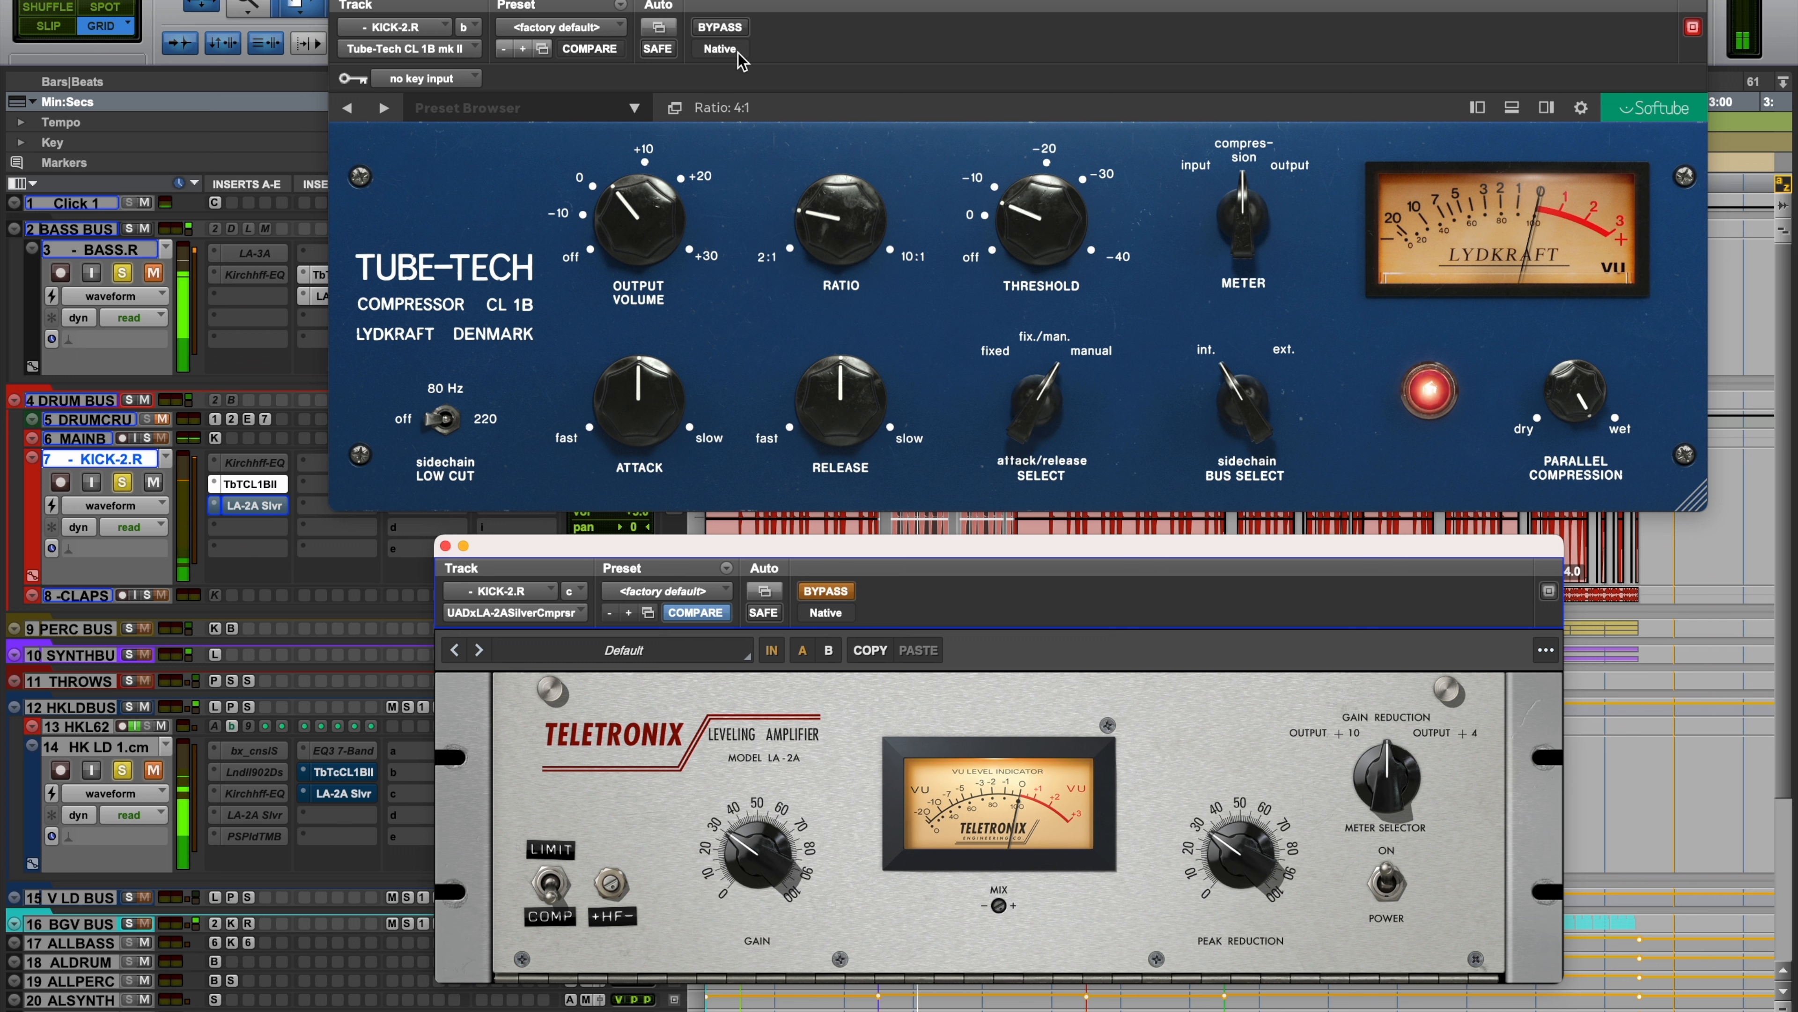
{"action": "left_click", "coordinate": [720, 27]}
{"action": "left_click", "coordinate": [825, 592]}
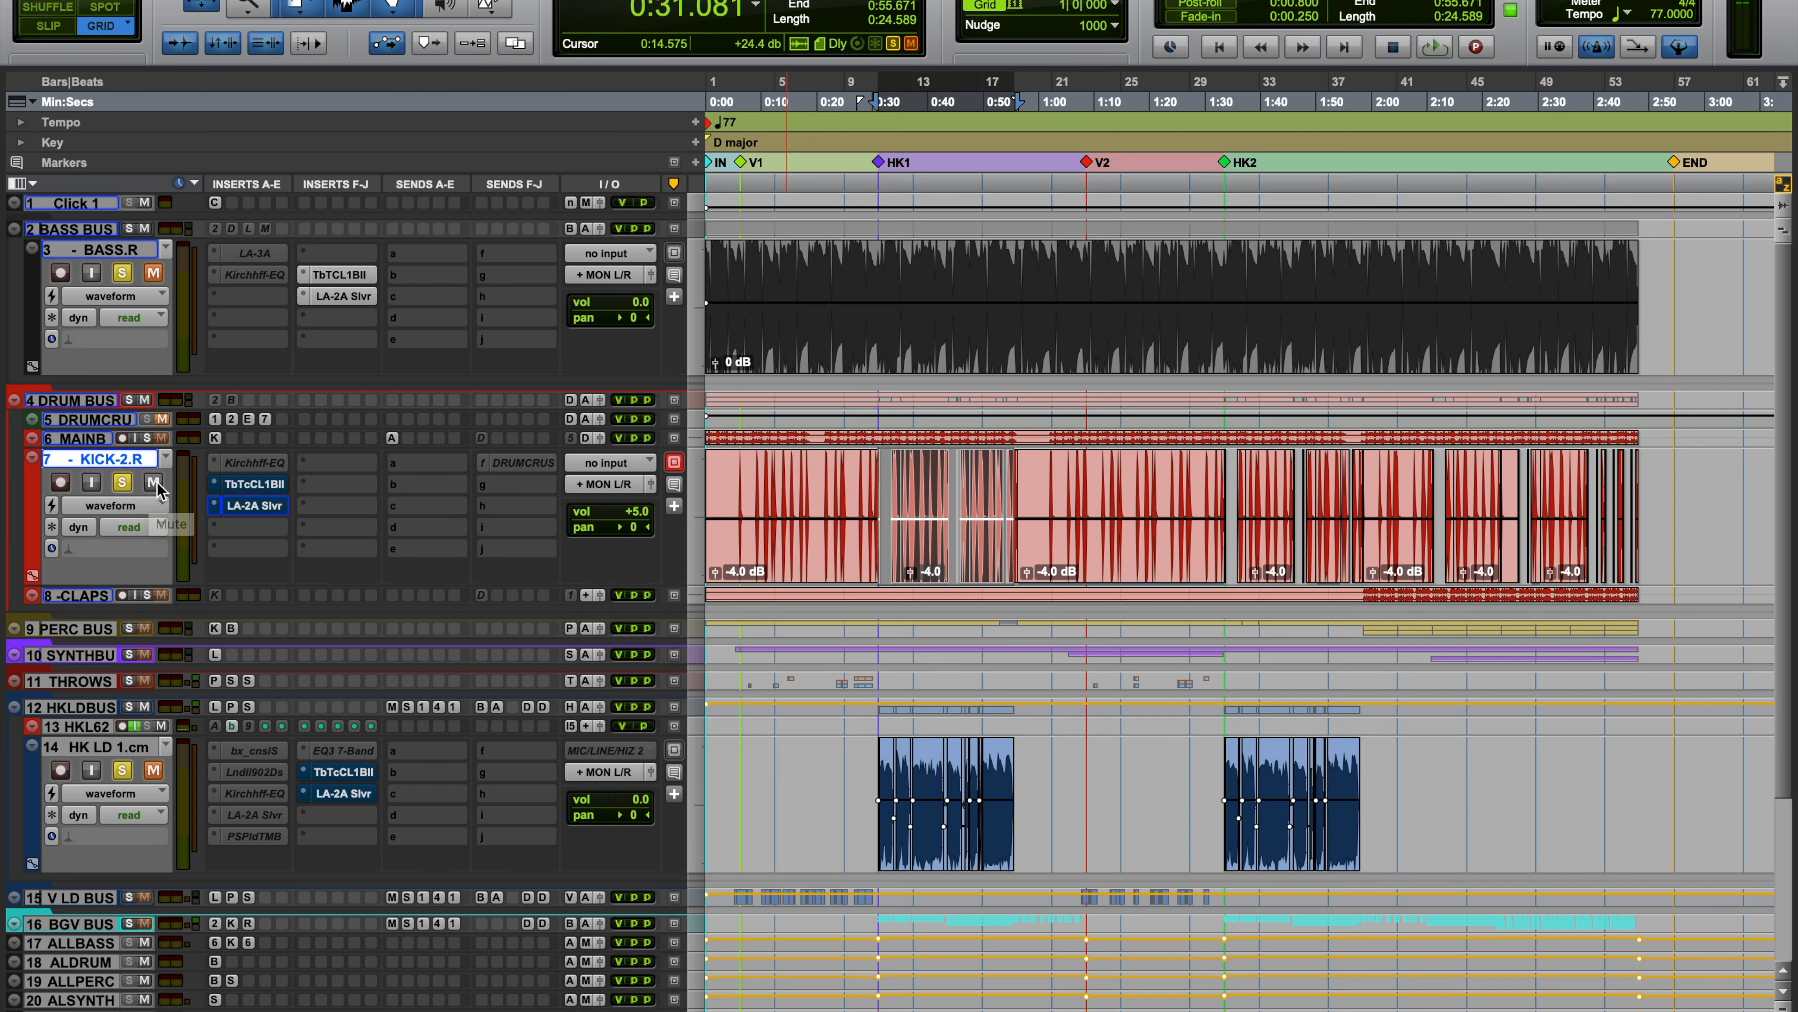
{"action": "scroll", "coordinate": [988, 541], "scroll_direction": "down", "scroll_amount": 5}
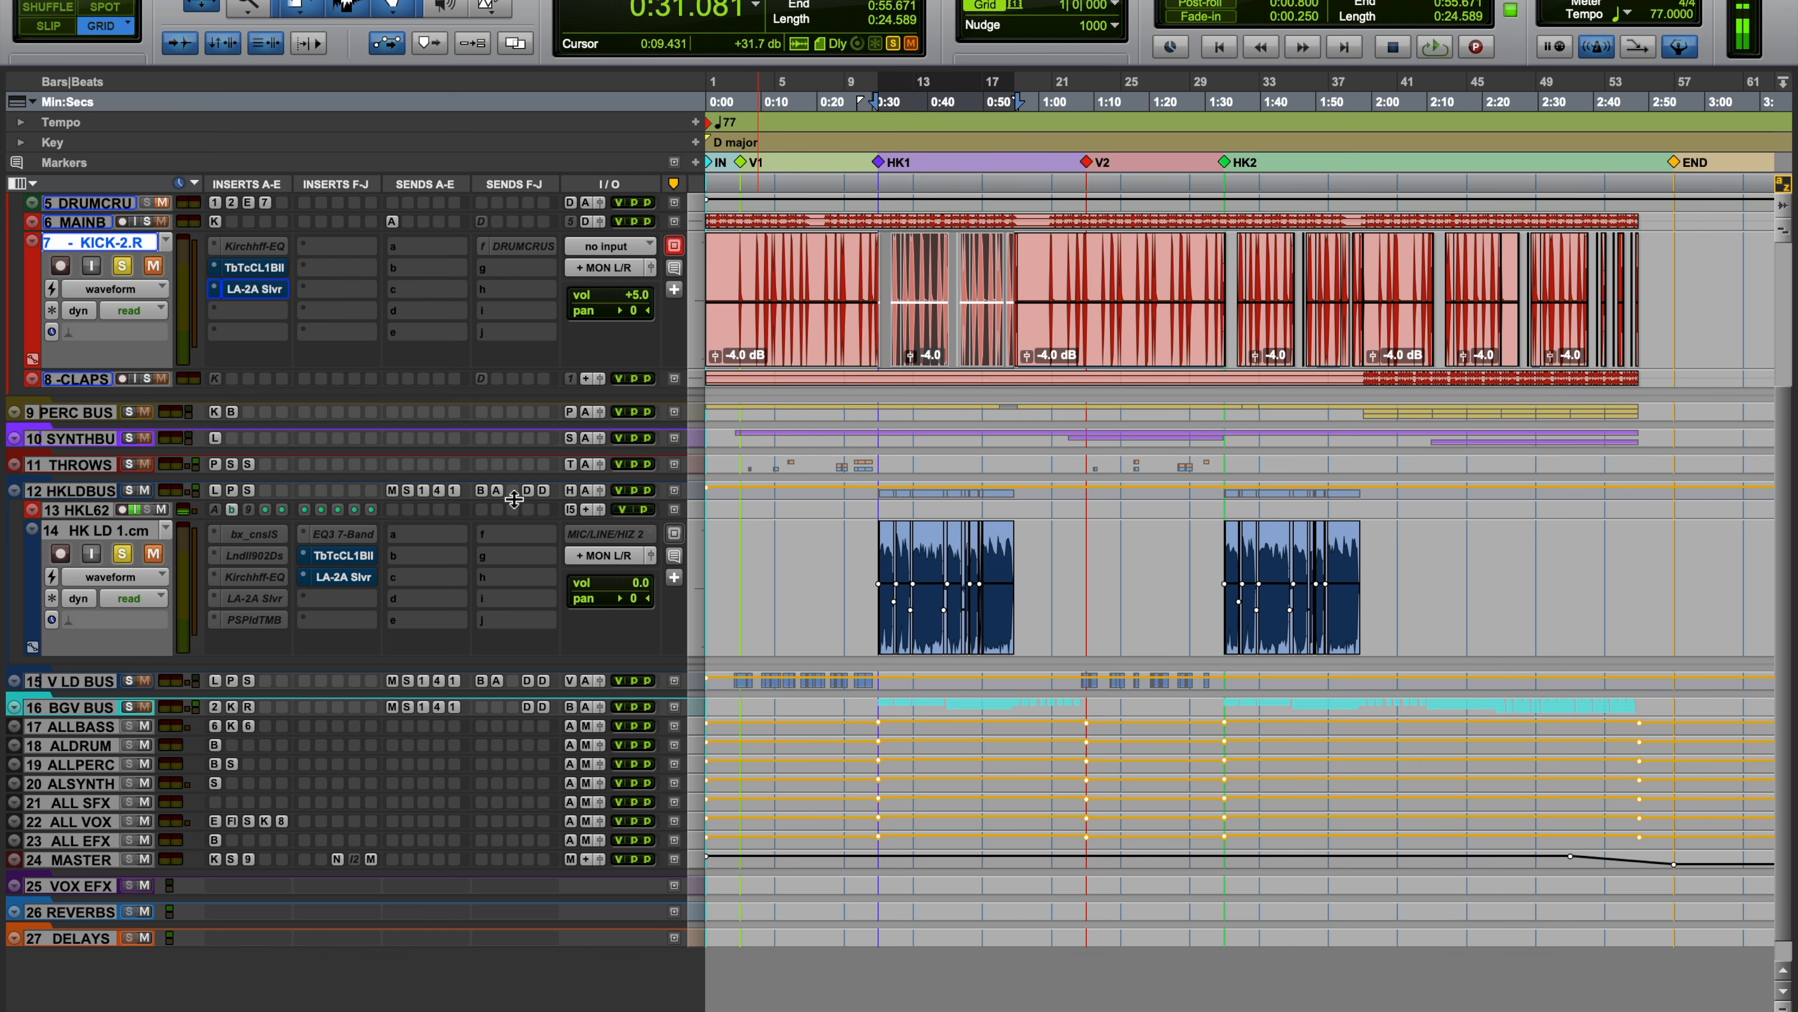
{"action": "scroll", "coordinate": [511, 511], "scroll_direction": "down", "scroll_amount": 1}
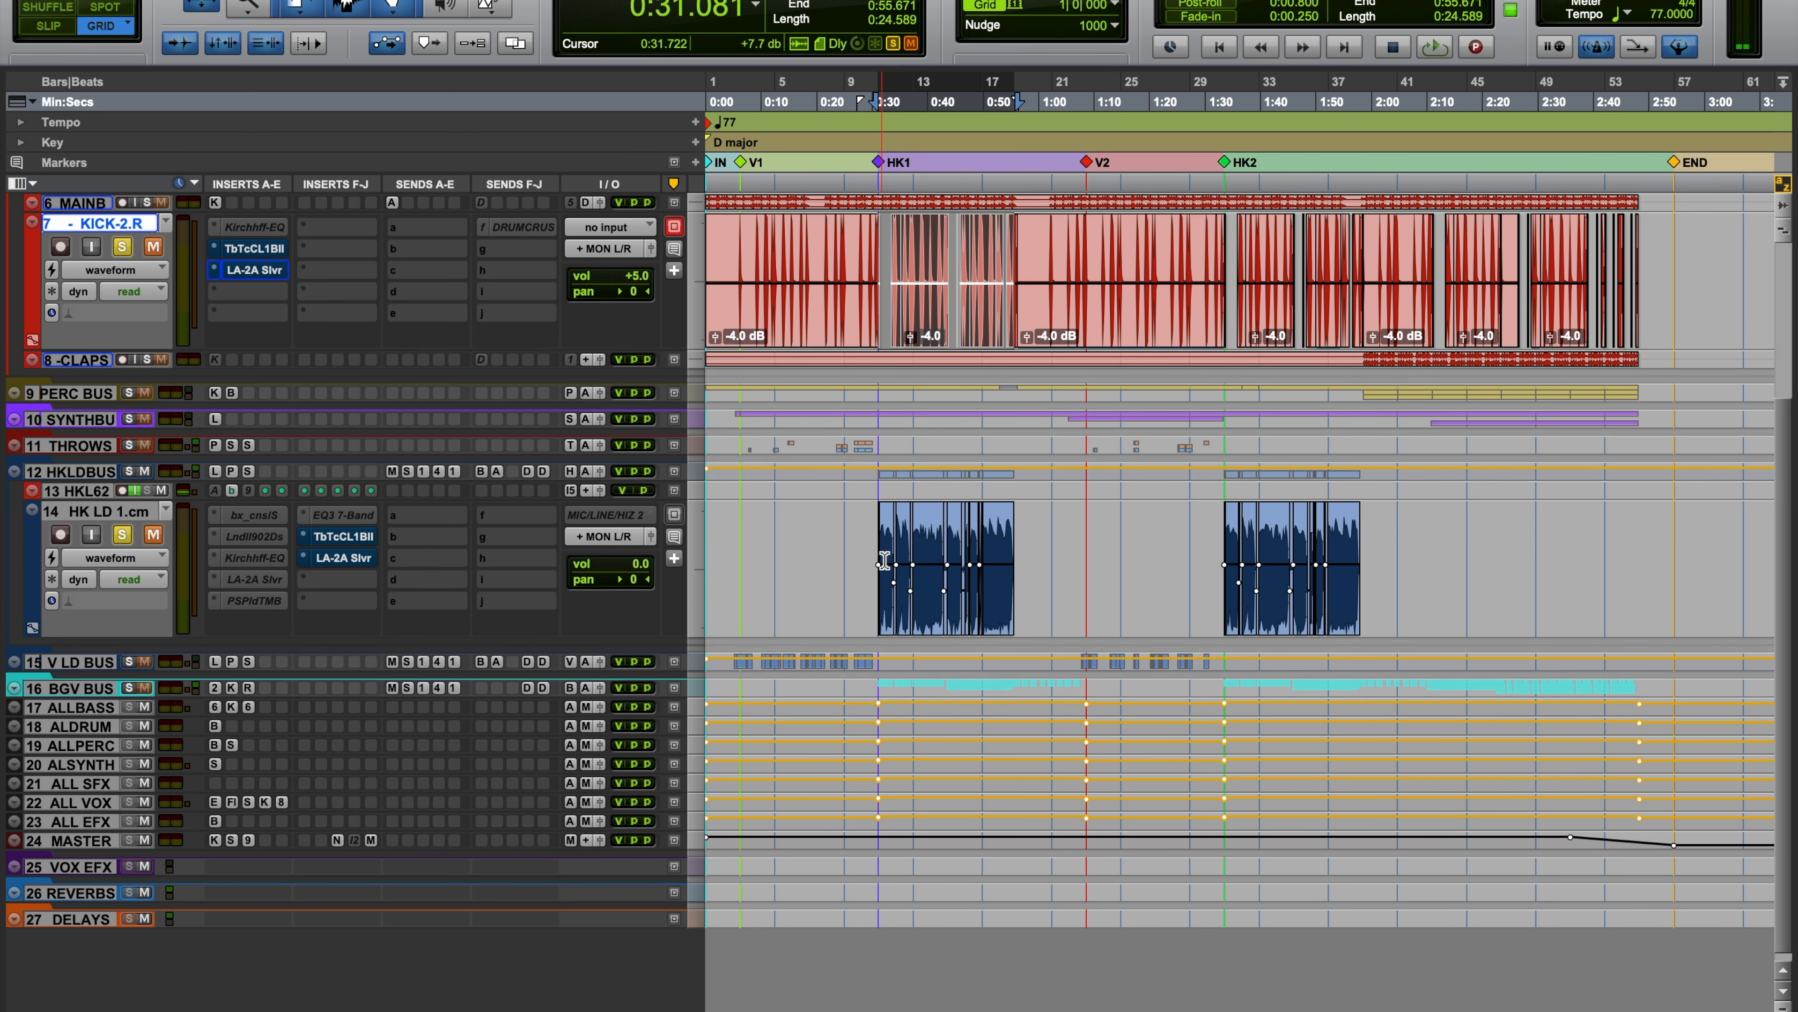